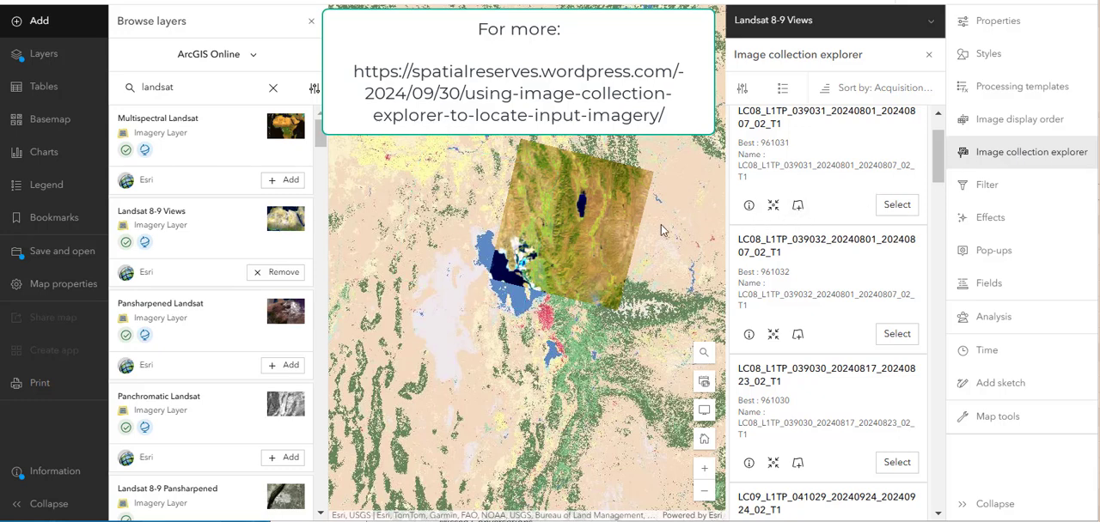
- Select the Landsat scene LC08_L1TP_039030_20240817_20240823_02_T1 from the image collection for display on the map
click(859, 221)
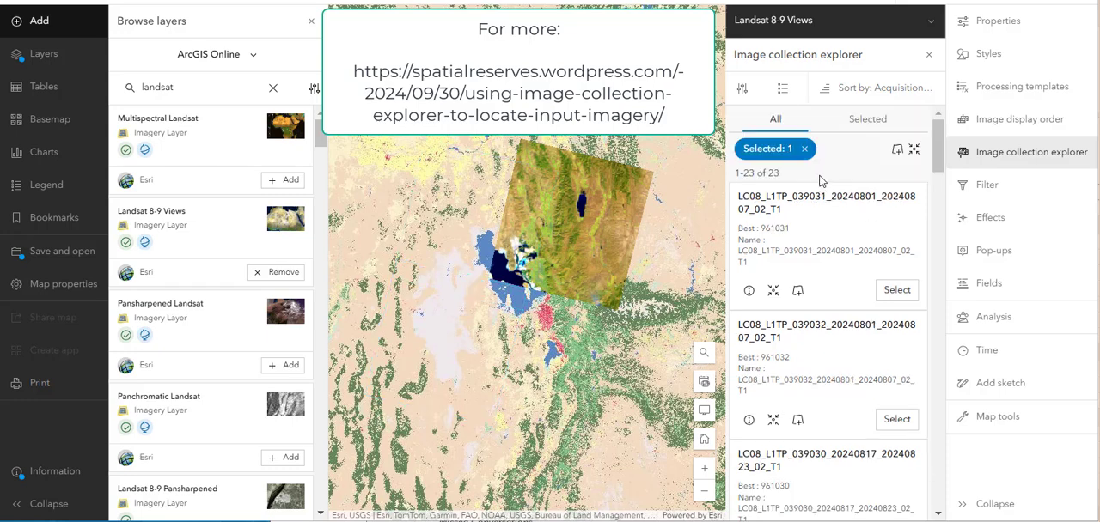
scroll(872, 277, down, 2)
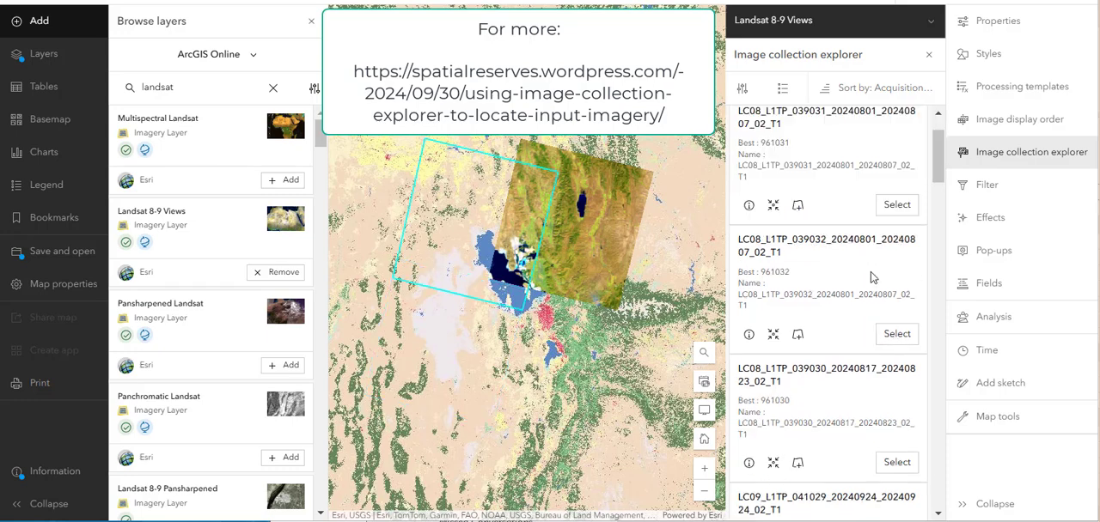
scroll(886, 327, down, 2)
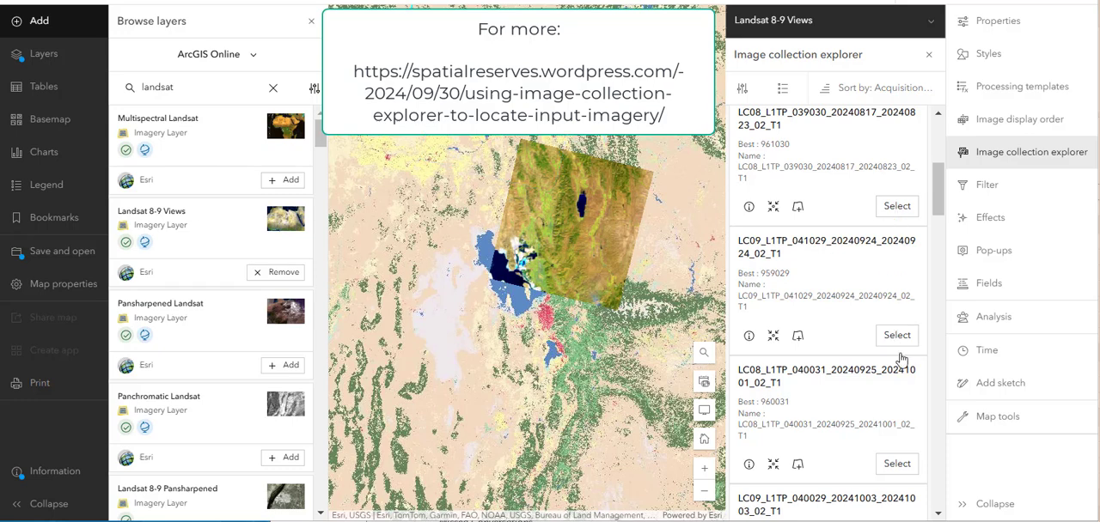
click(899, 215)
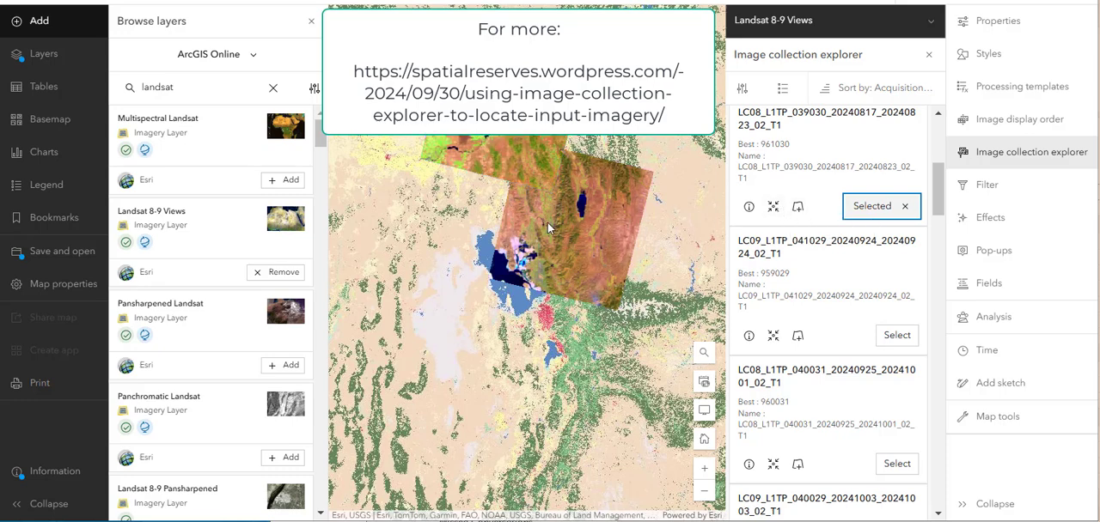
drag(477, 225, 481, 283)
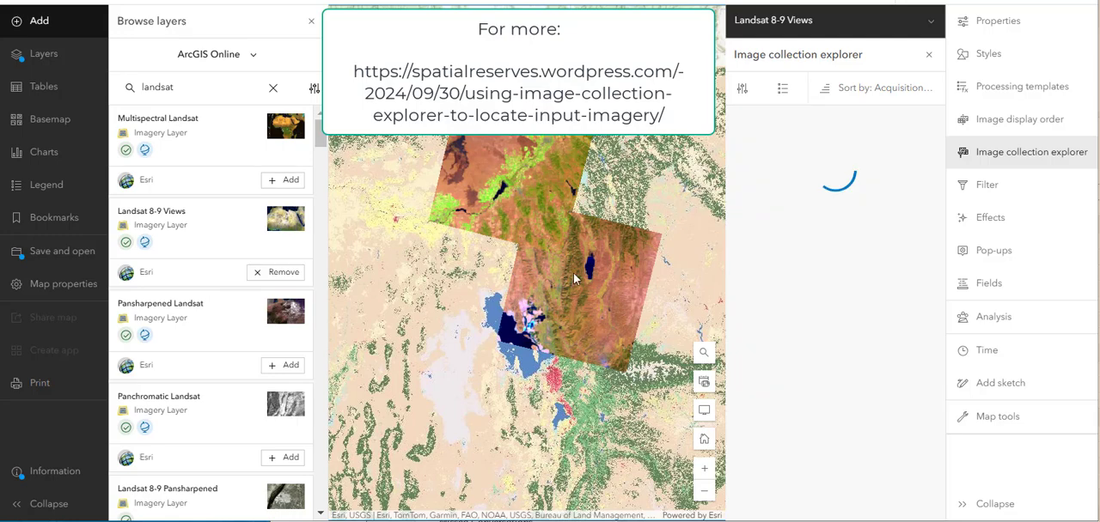
- Sort the image collection list by the Latest field
scroll(851, 319, down, 4)
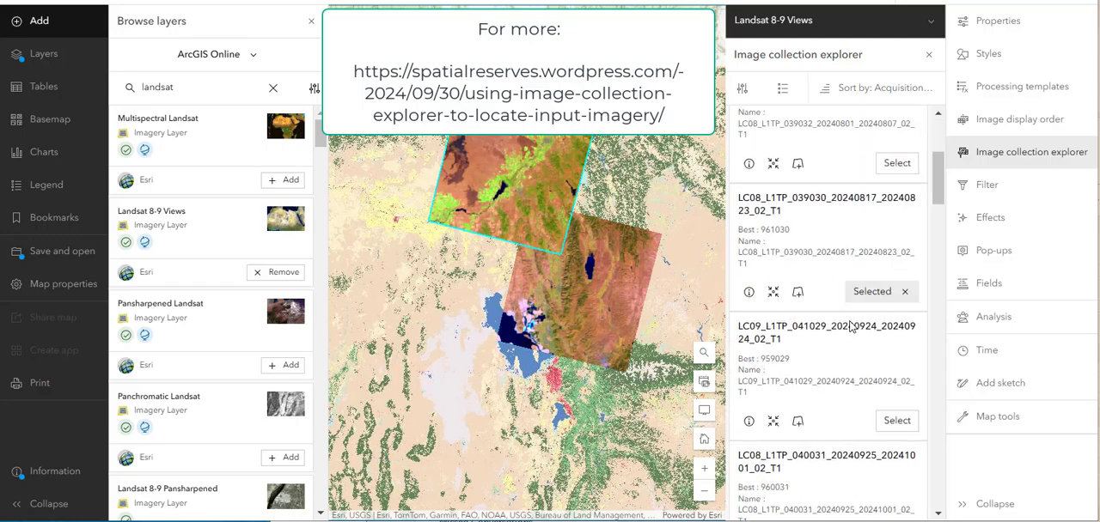
click(838, 96)
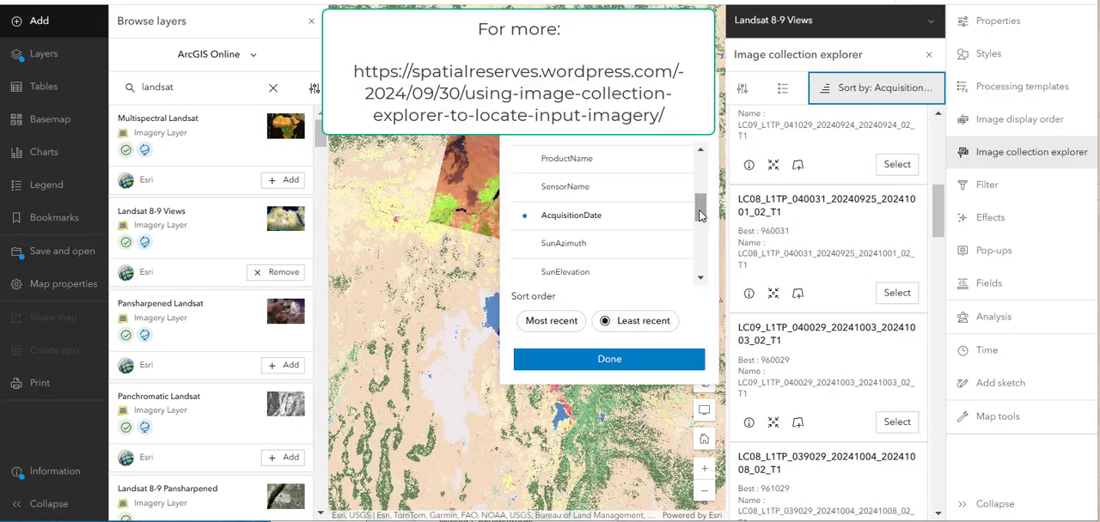
drag(701, 217, 699, 245)
click(592, 209)
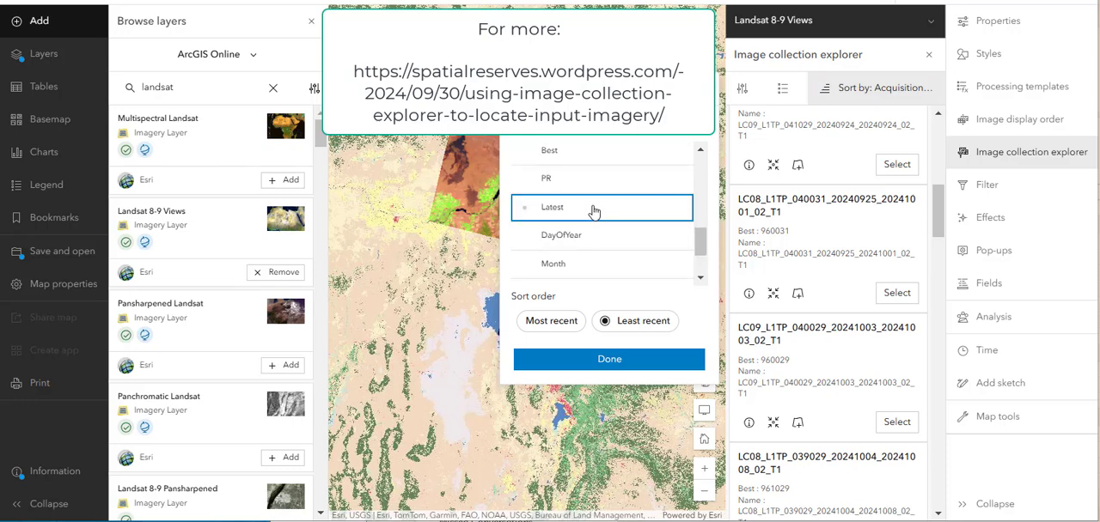
click(646, 360)
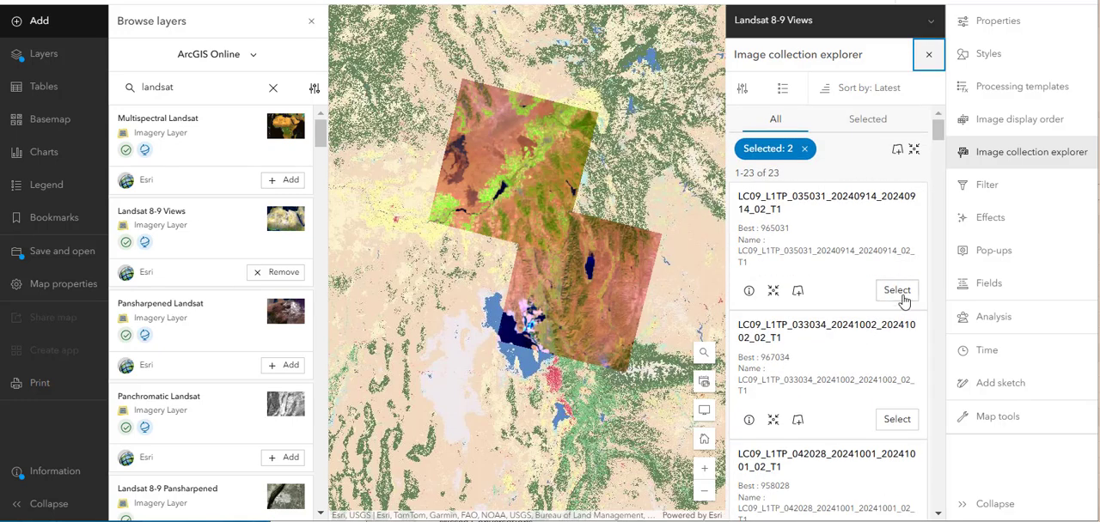
- Review the image details of scene LC09_L1TP_035031_20240914_20240914_02_T1, including the acquisition date in its raster metadata
click(748, 291)
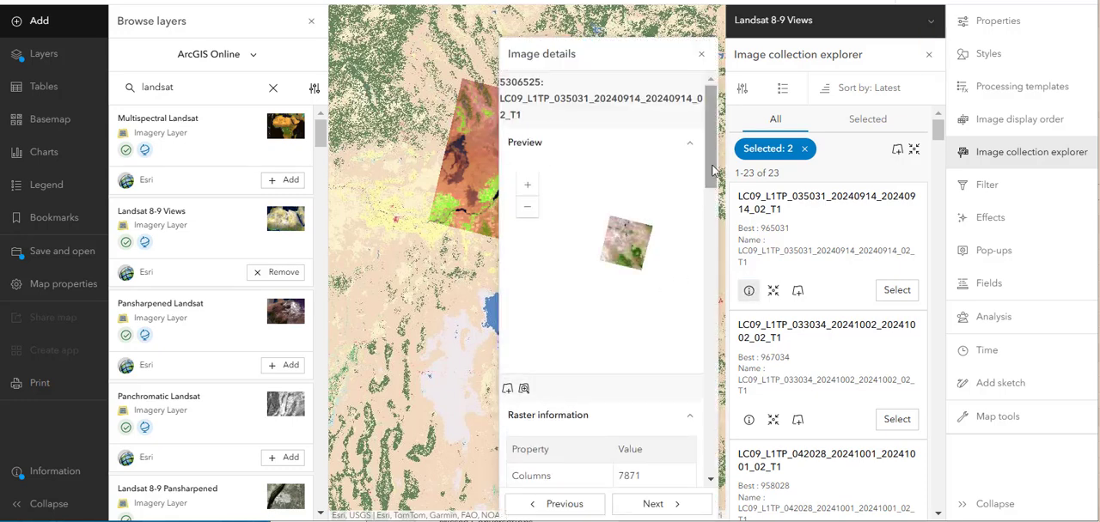
drag(711, 167, 704, 303)
drag(642, 239, 616, 239)
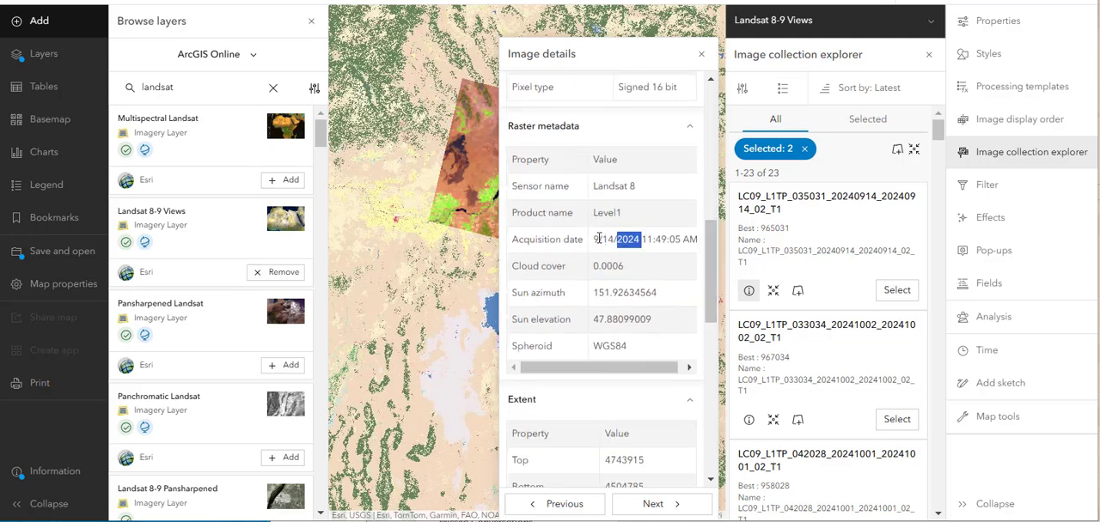
drag(707, 249, 710, 96)
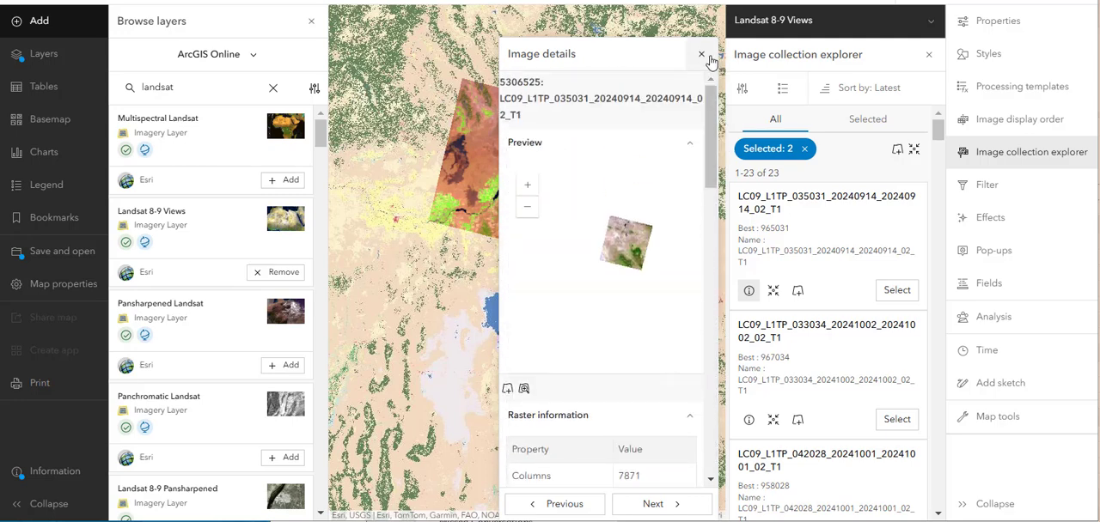
click(706, 56)
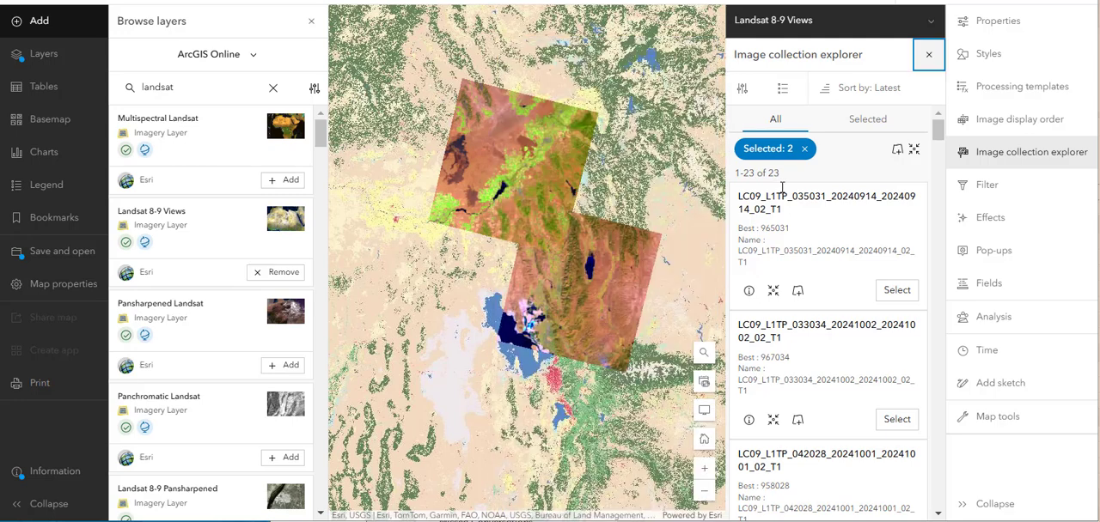
- Examine the list's display field settings and the filter options of the image collection, leaving both unchanged
click(894, 290)
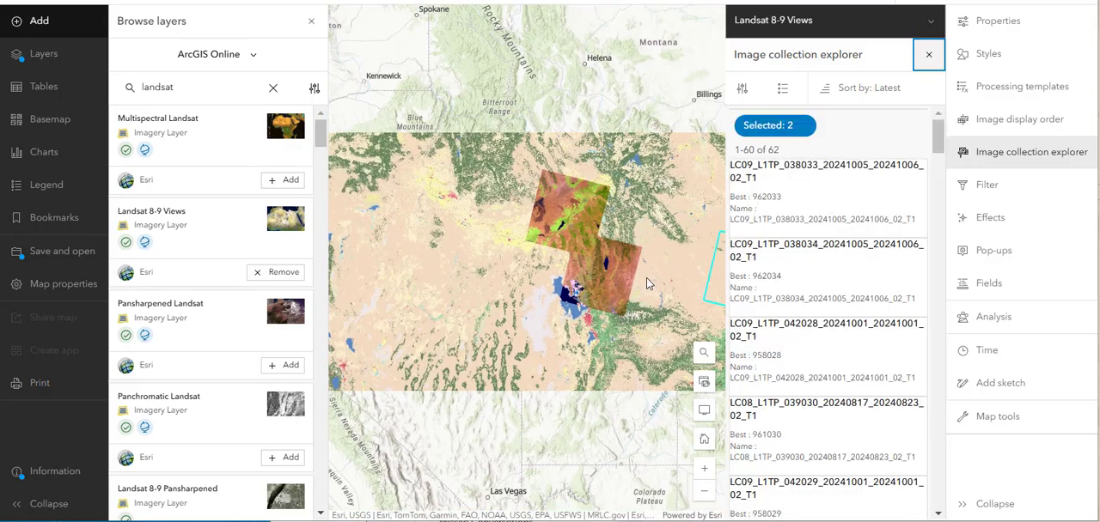
drag(558, 269, 513, 267)
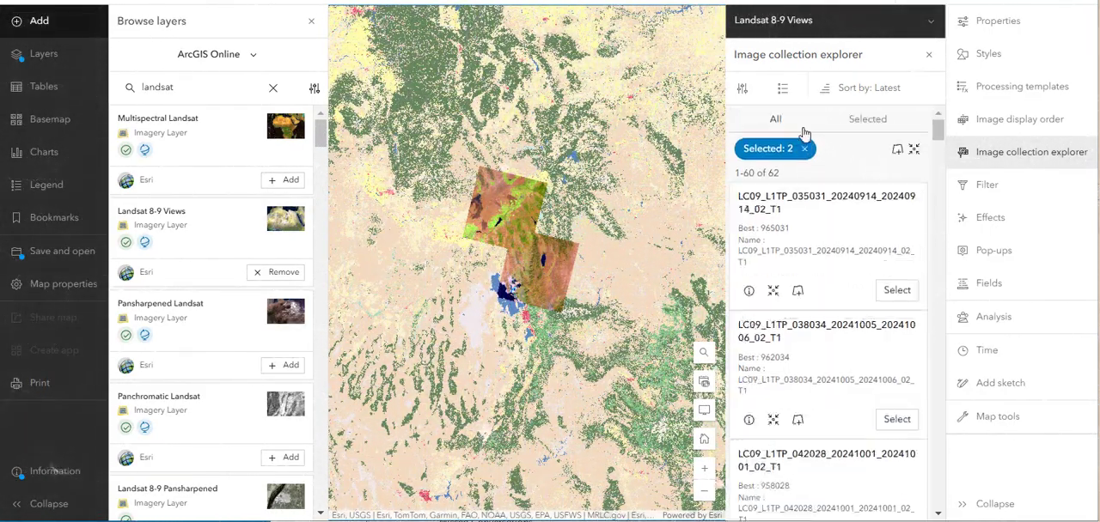
click(781, 90)
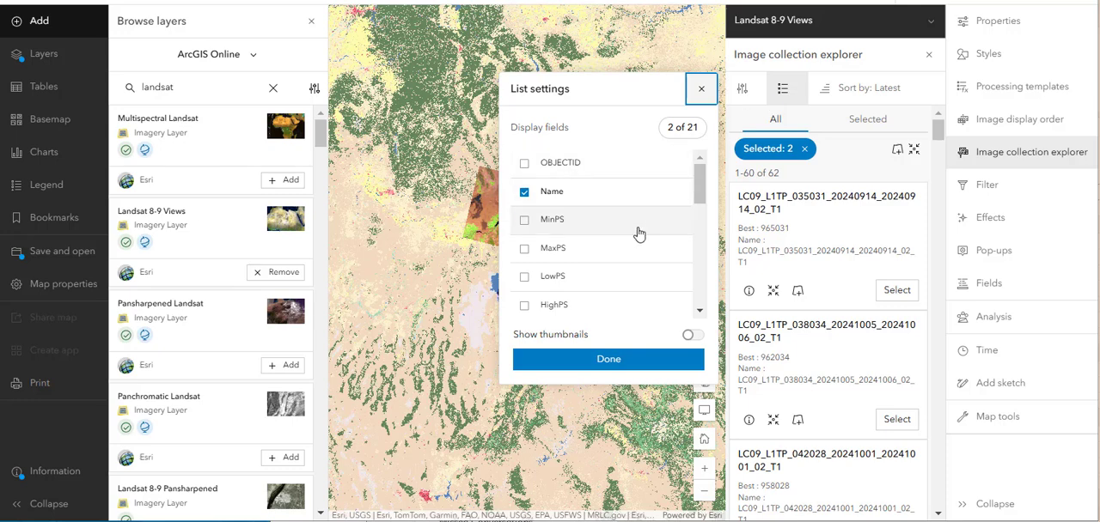
click(700, 90)
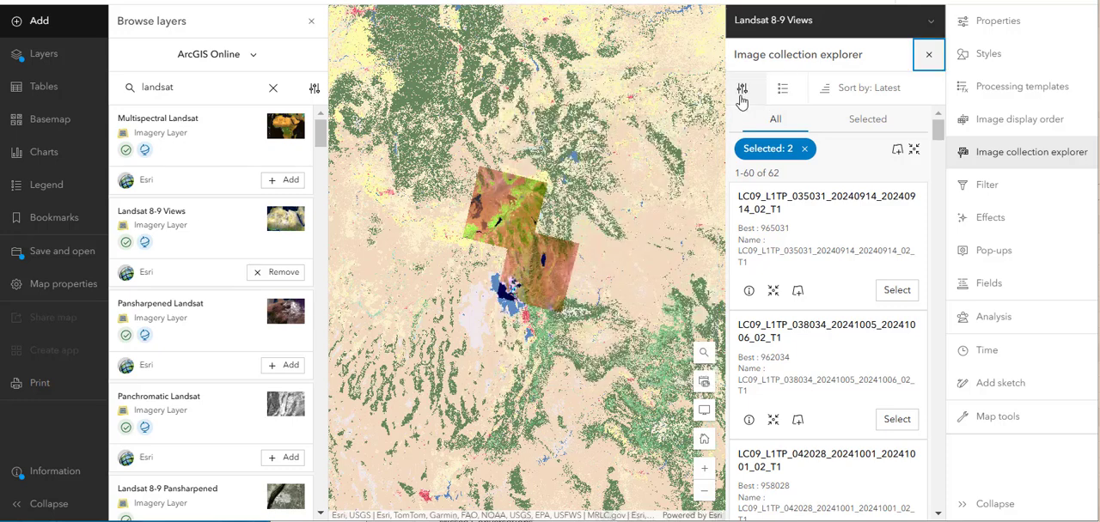
click(744, 93)
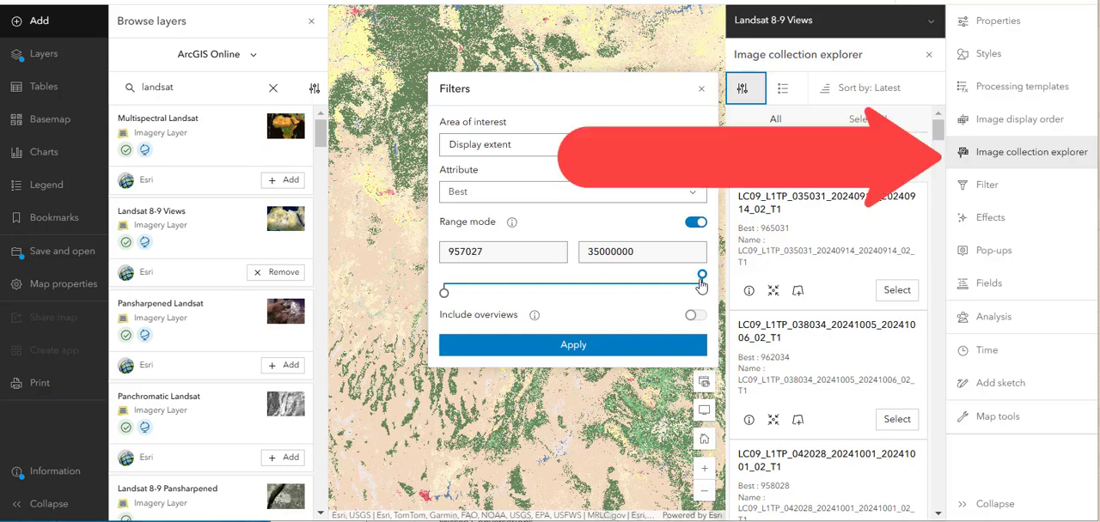
mouse_move(702, 275)
mouse_down()
mouse_move(627, 276)
mouse_move(703, 283)
mouse_up()
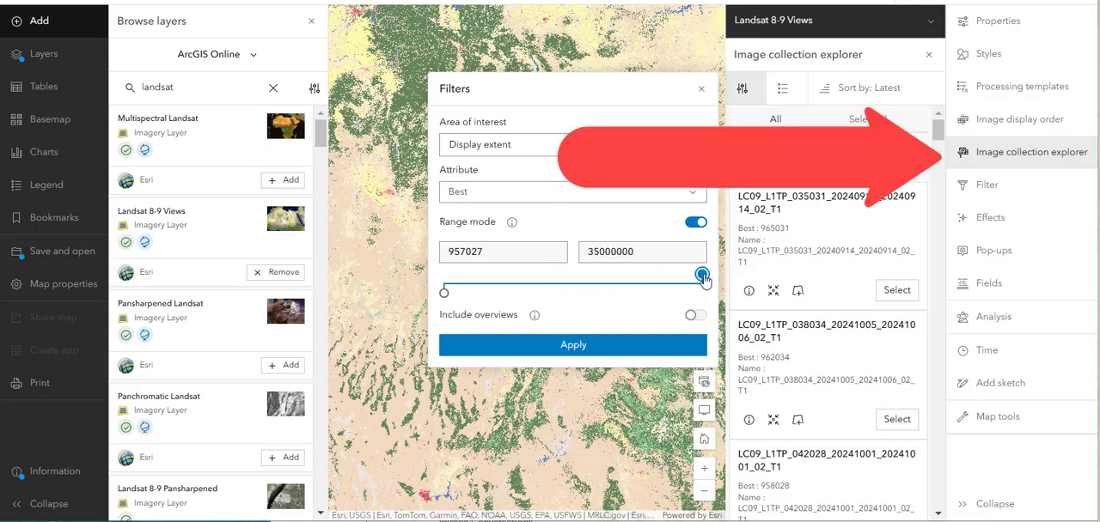
click(701, 90)
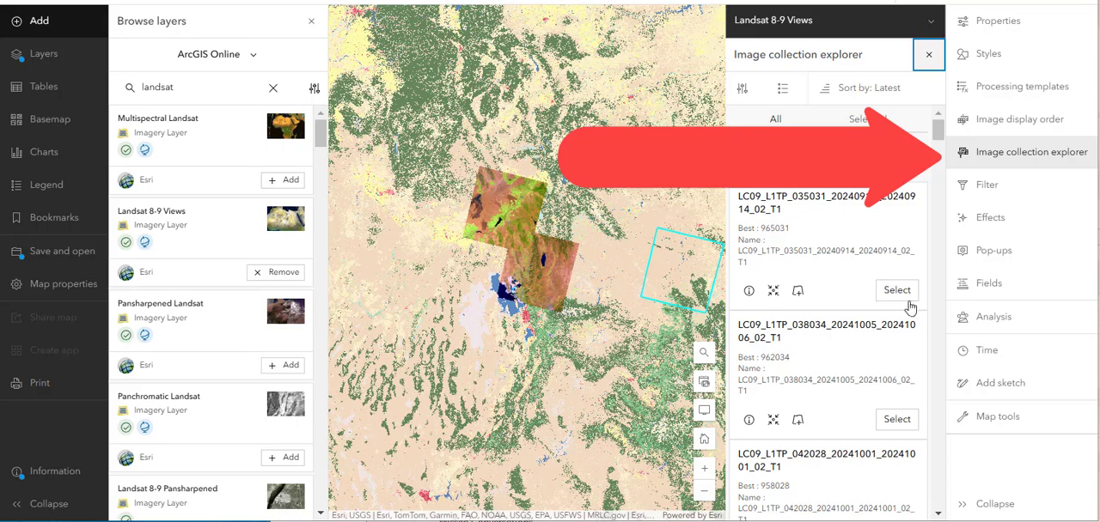
- Select scene LC09_L1TP_035031_20240914_20240914_02_T1 in the image collection and center the map on it
click(870, 300)
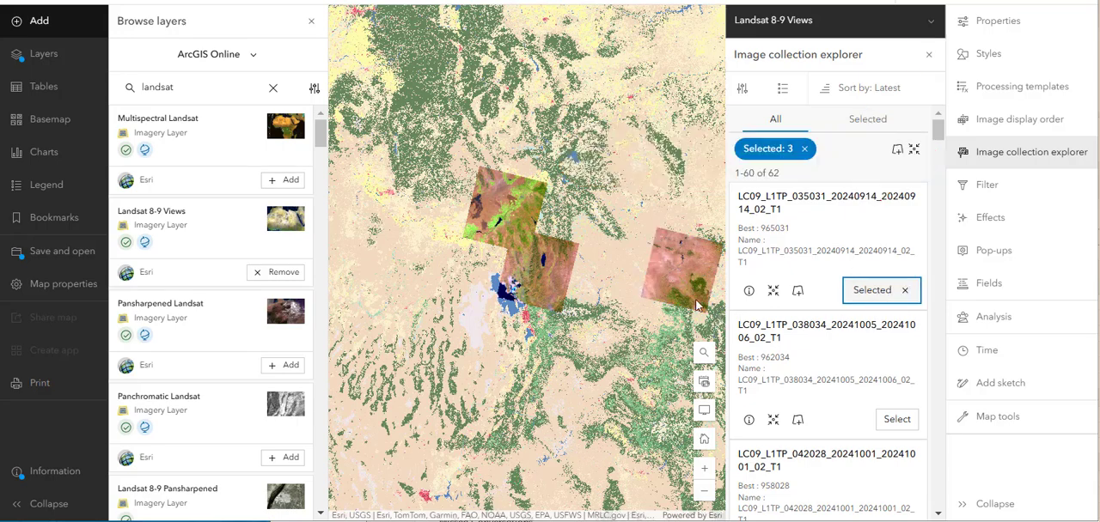
scroll(693, 292, up, 1)
drag(690, 288, 569, 288)
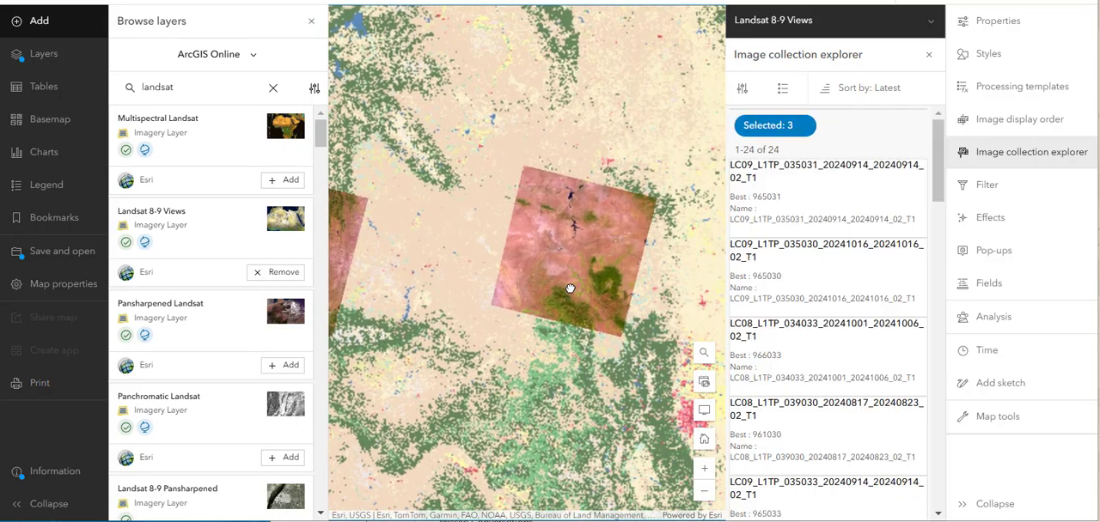
- Examine the terrain, water bodies and vegetation in the newly selected Landsat scene close up, and compare its location with the other selected scenes
scroll(569, 289, up, 1)
scroll(570, 289, up, 1)
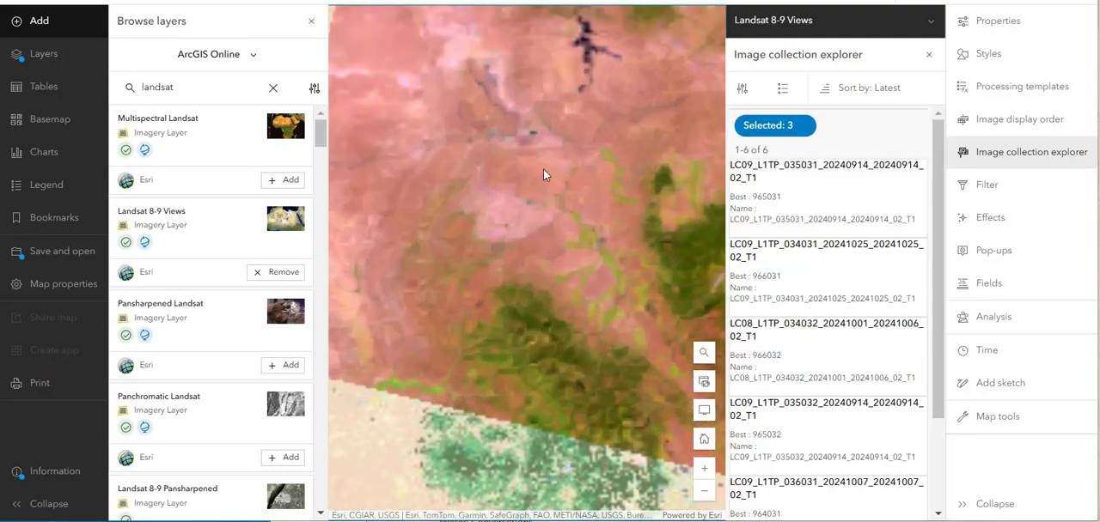
scroll(627, 184, up, 2)
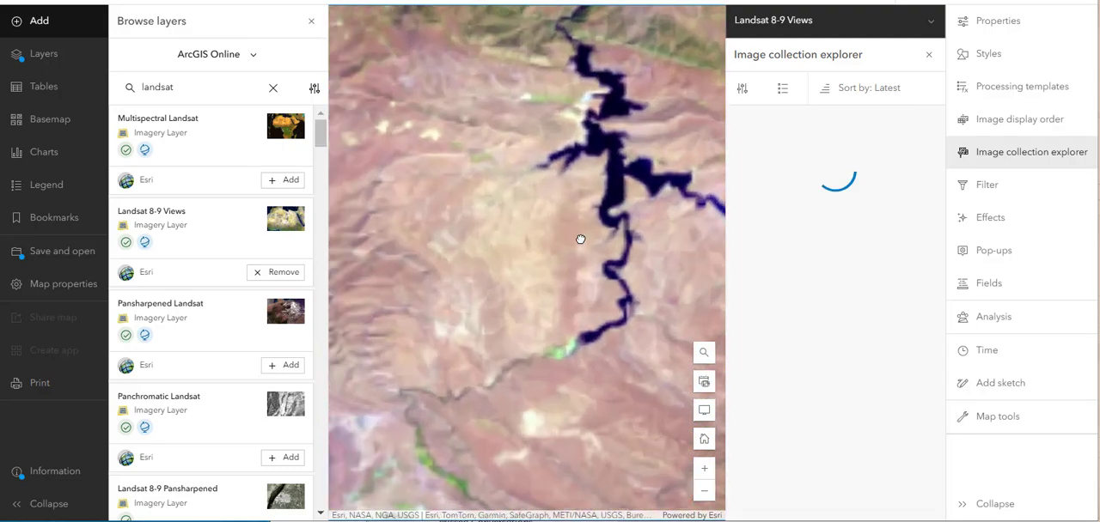
drag(542, 259, 625, 234)
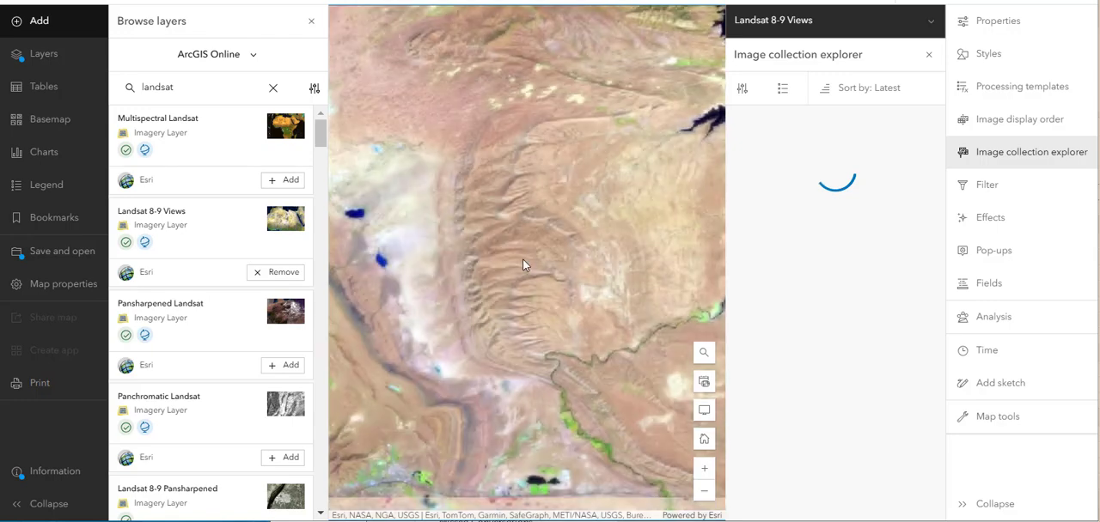
drag(524, 265, 605, 232)
scroll(550, 279, up, 1)
drag(593, 321, 540, 189)
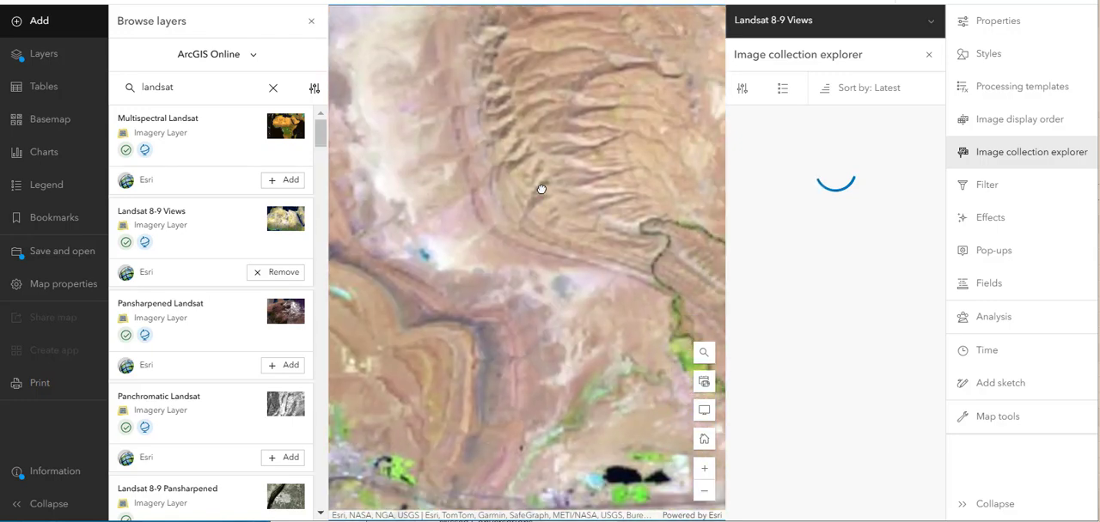
drag(597, 258, 525, 165)
drag(608, 270, 670, 228)
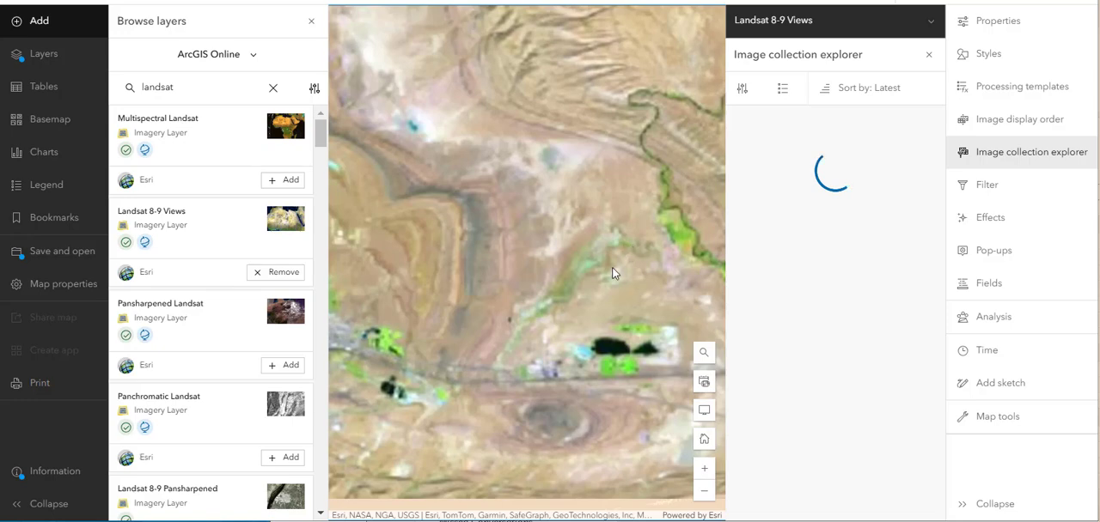
scroll(590, 221, down, 2)
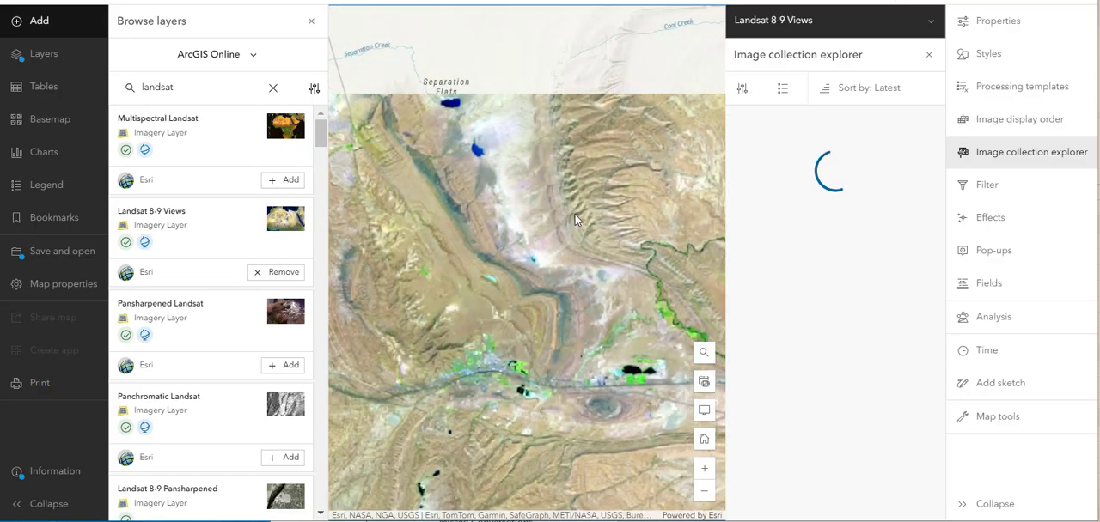
scroll(574, 224, down, 4)
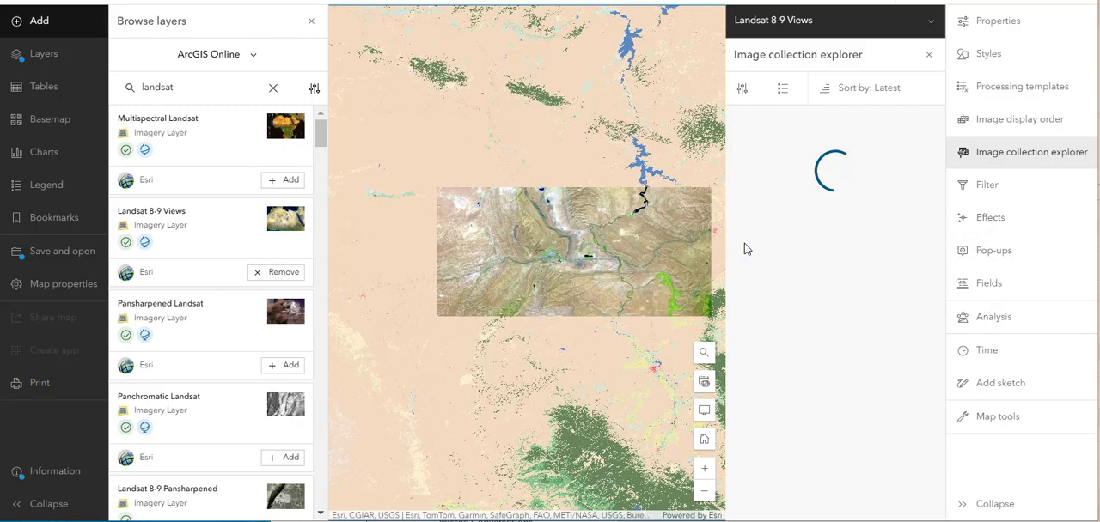
scroll(603, 262, down, 2)
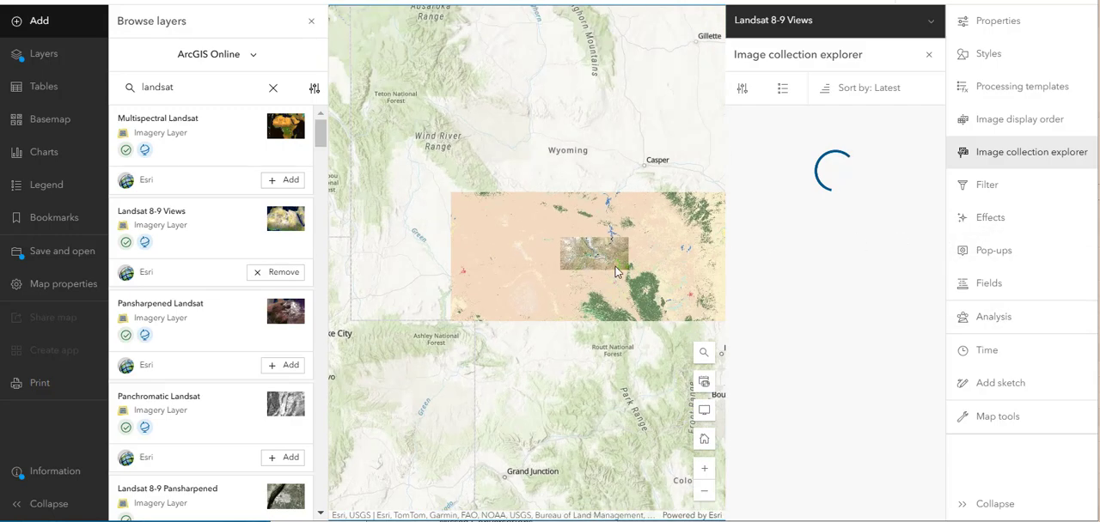
scroll(611, 280, down, 1)
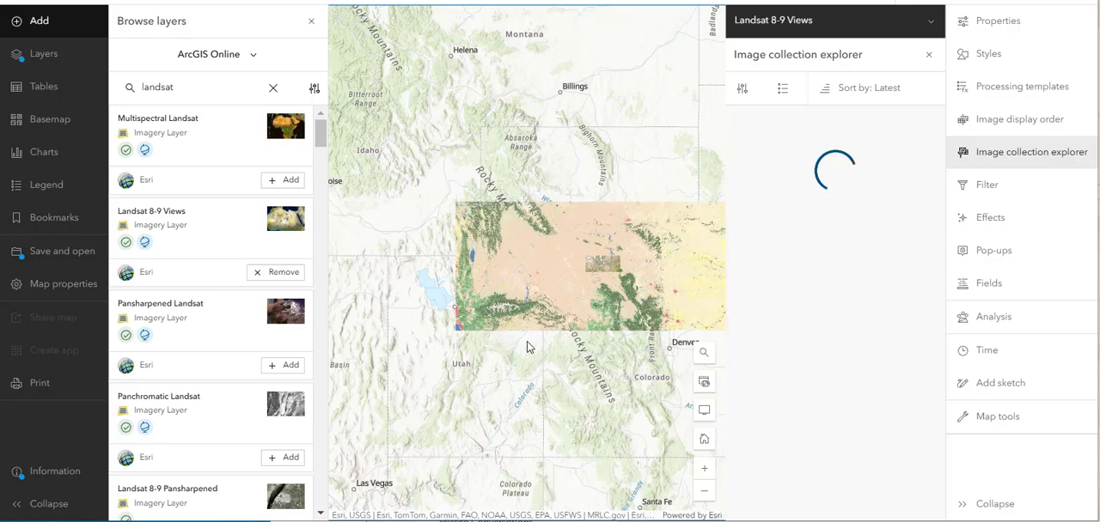
scroll(529, 348, up, 3)
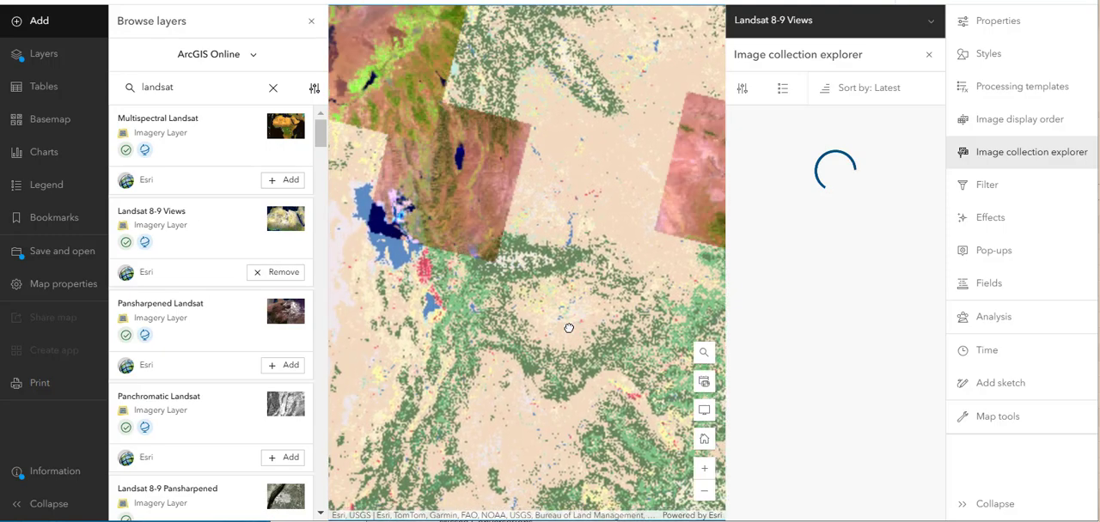
- Change the map's basemap to Streets and view it around the selected Landsat scenes
click(49, 119)
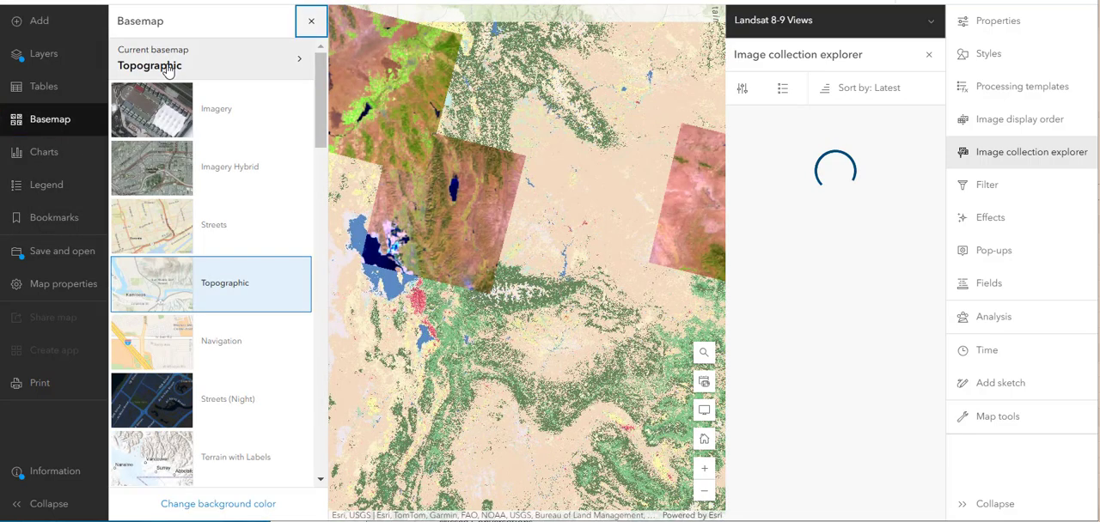
click(197, 243)
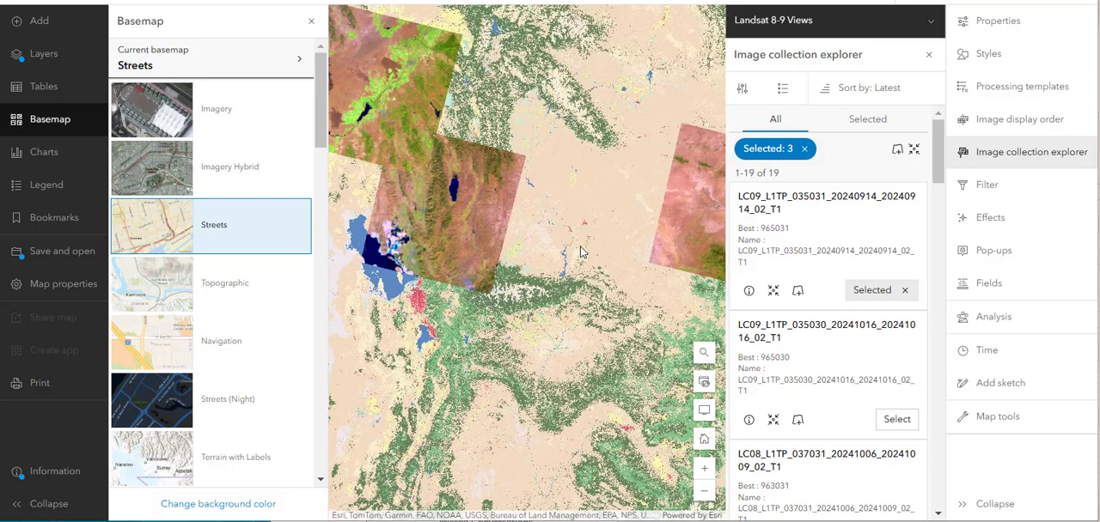
scroll(580, 251, down, 1)
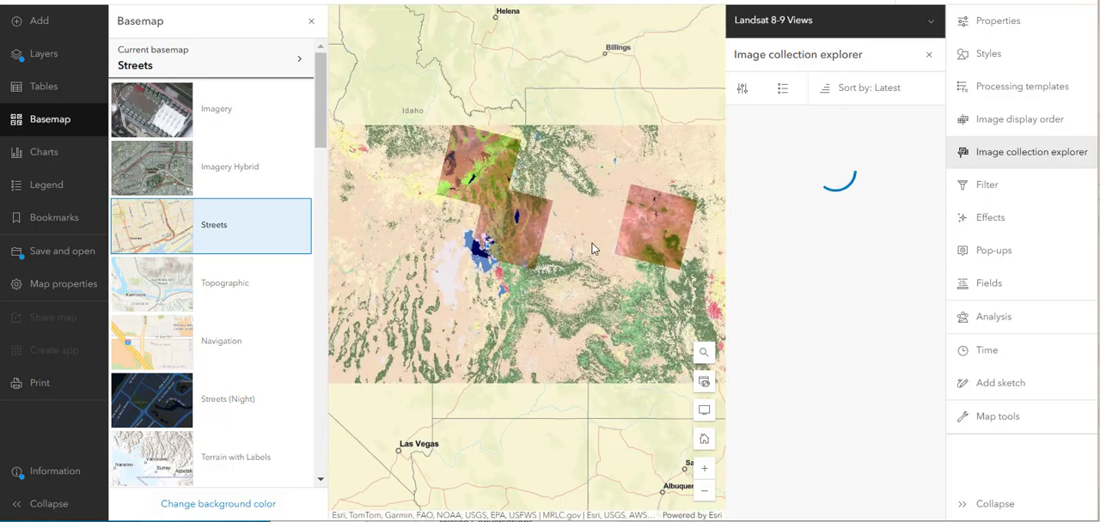
- Hide the USA NLCD Land Cover layer and view the selected Landsat scenes against the Streets basemap
click(33, 67)
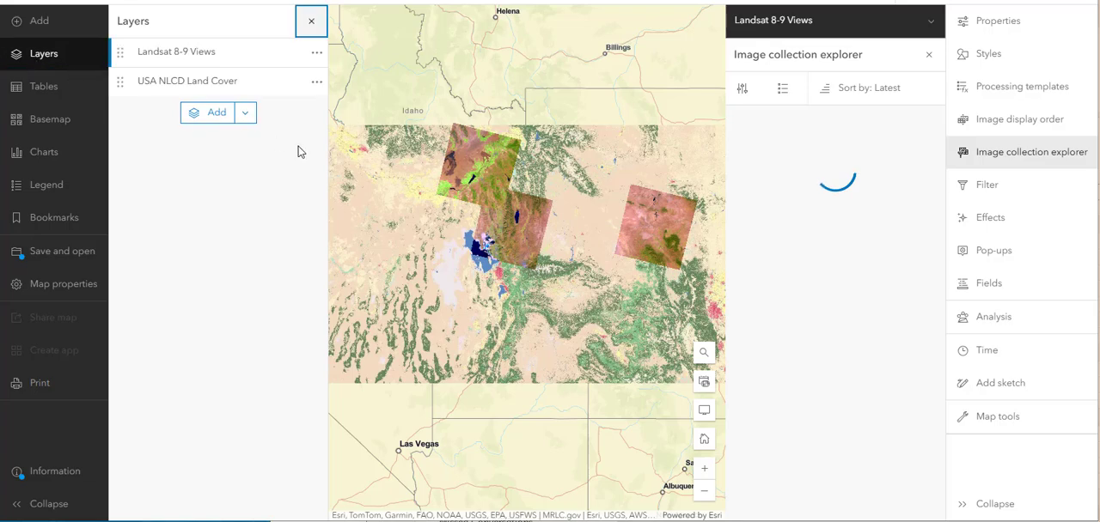
click(294, 83)
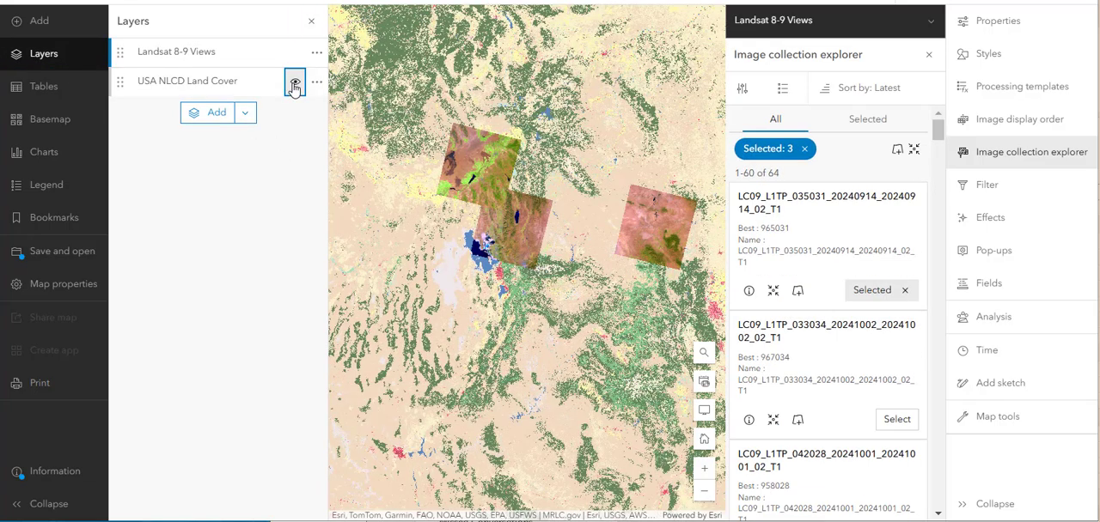
drag(590, 288, 533, 316)
scroll(542, 315, up, 1)
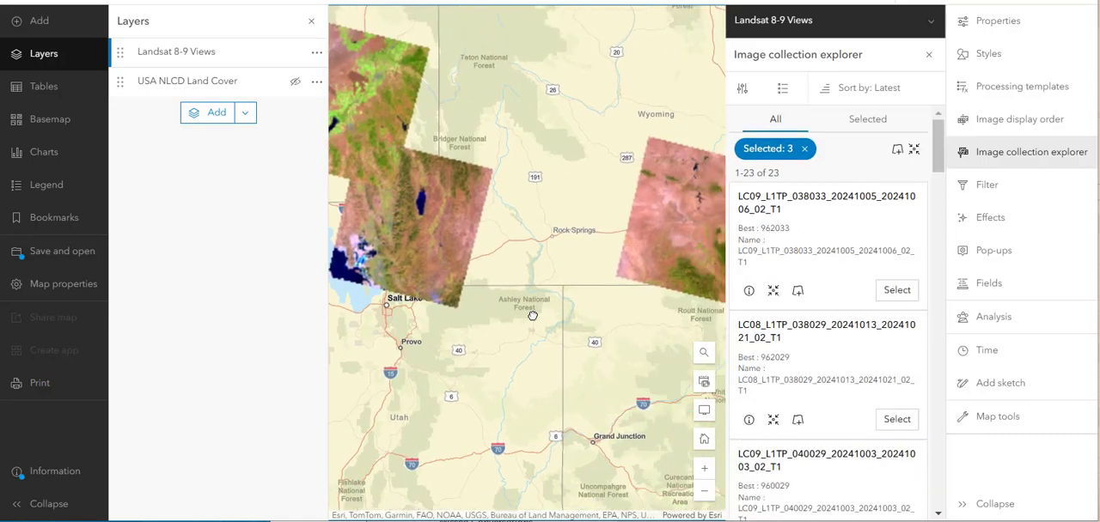
drag(527, 214, 568, 233)
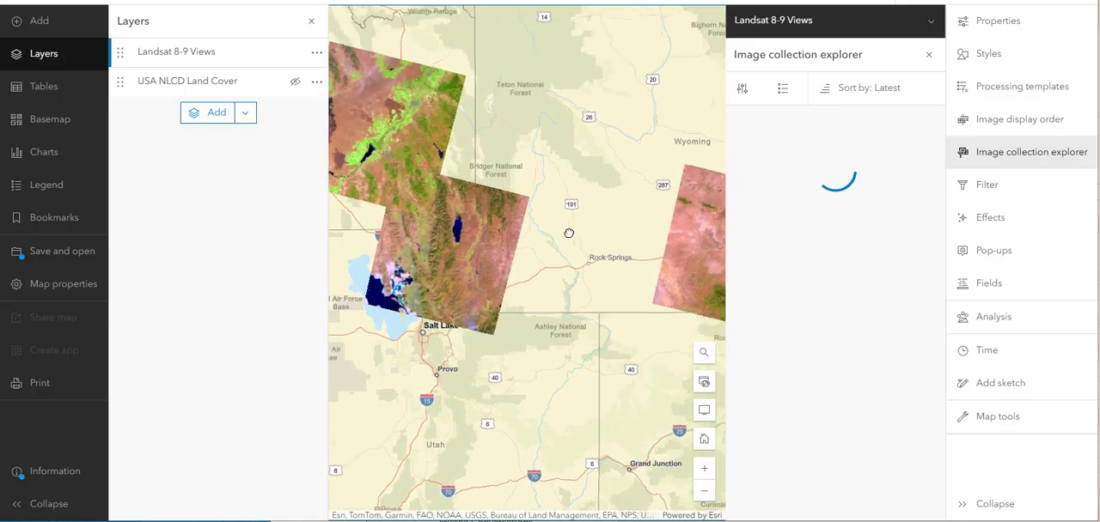
scroll(567, 233, down, 2)
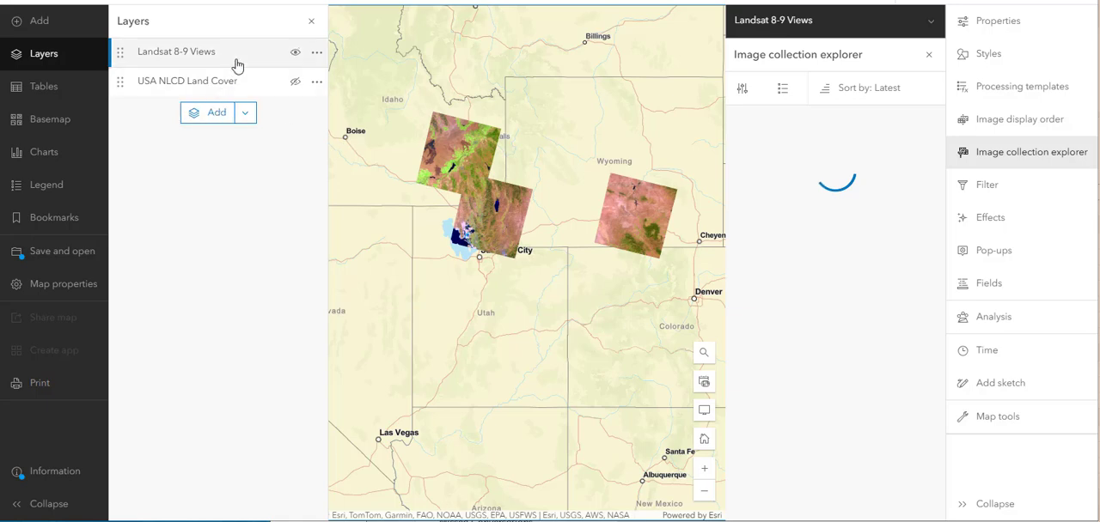
- Display USA NLCD Land Cover in place of Landsat 8-9 Views and switch the image collection explorer to the land cover layer
click(295, 52)
click(295, 82)
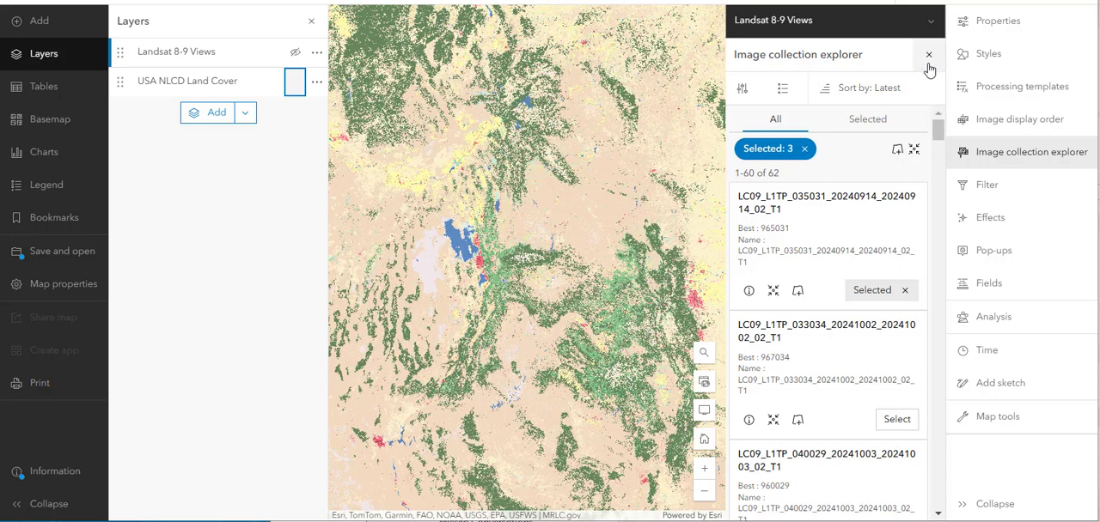
click(930, 26)
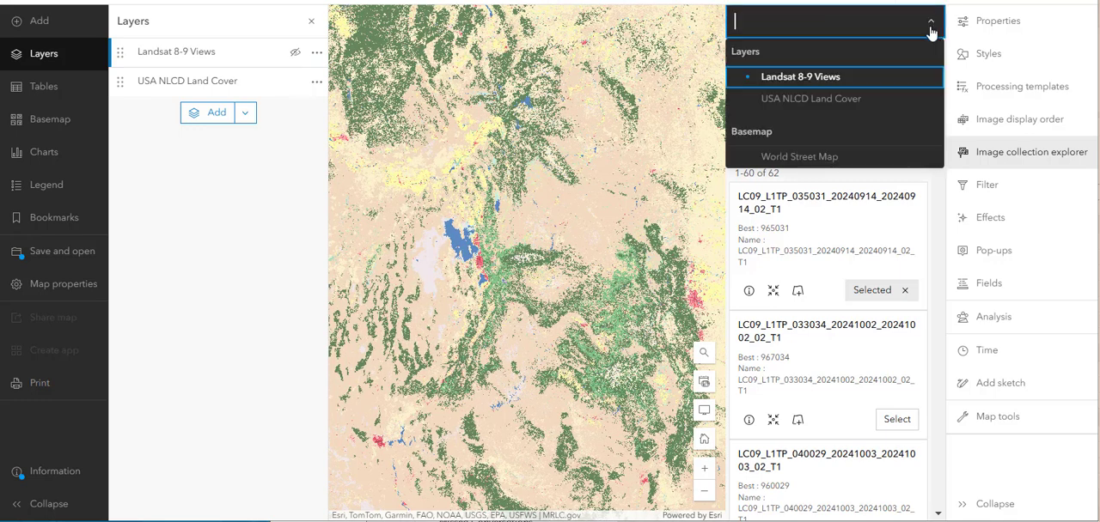
click(829, 99)
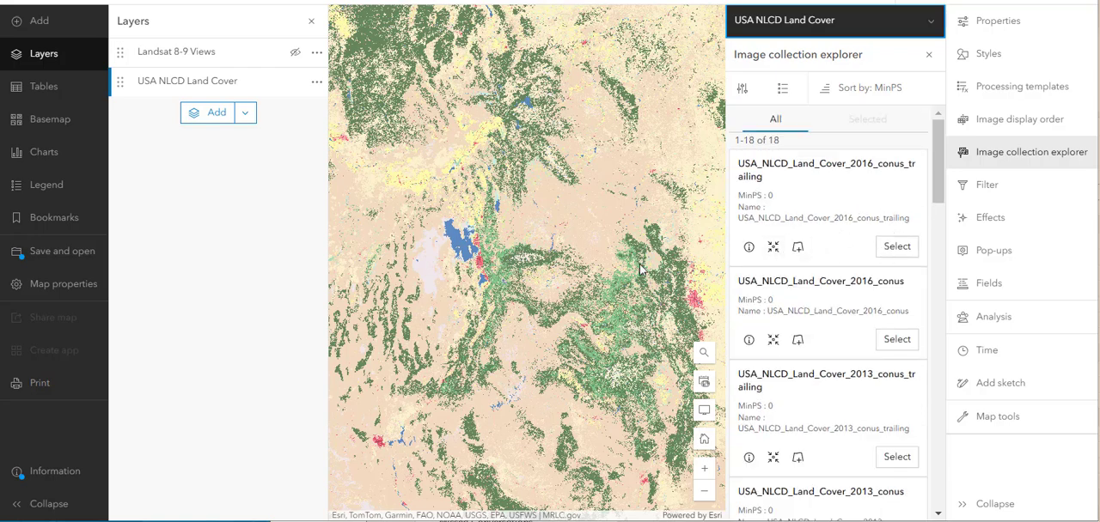
scroll(639, 264, down, 5)
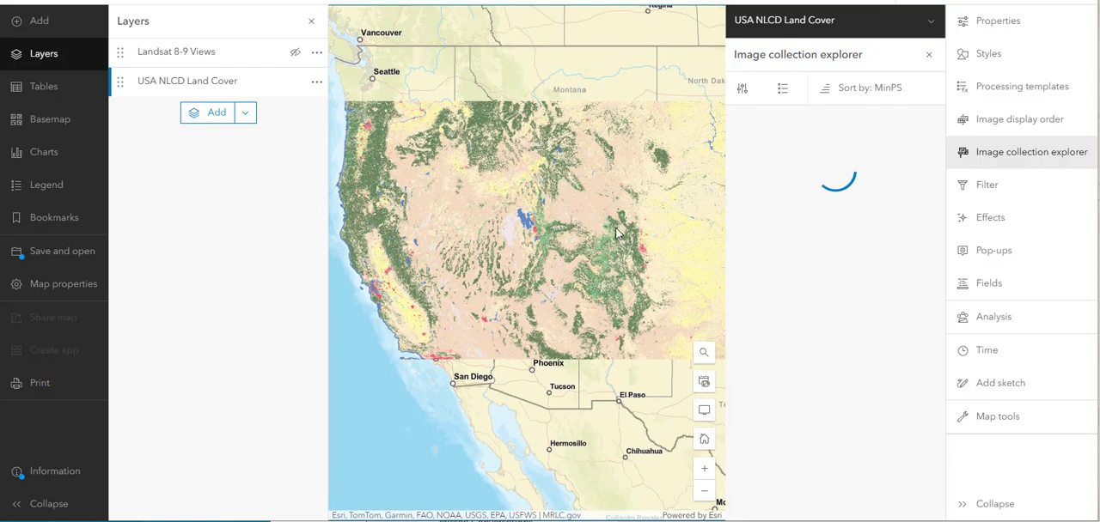
scroll(616, 229, up, 2)
drag(531, 233, 595, 232)
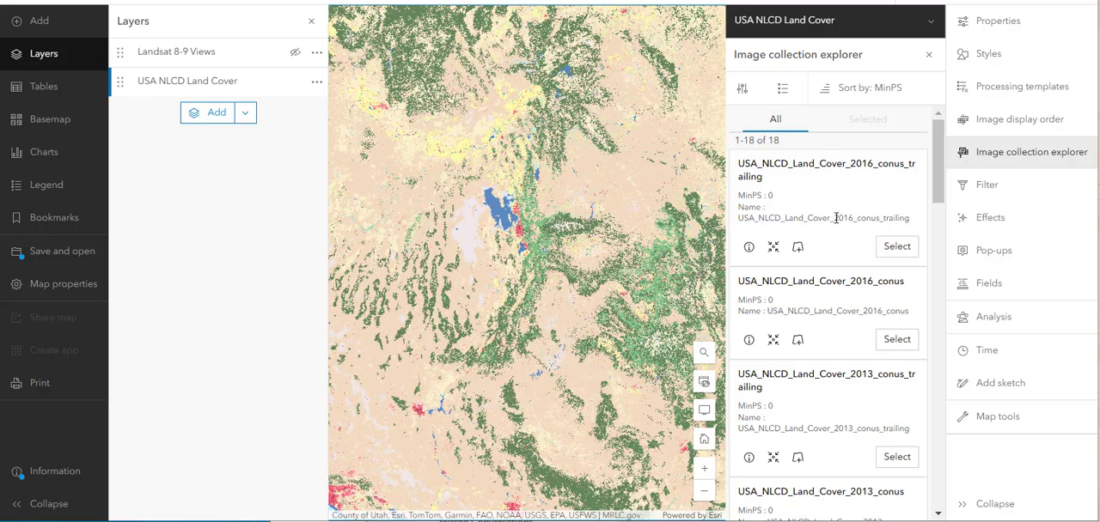
- Select USA_NLCD_Land_Cover_2016_conus_trailing, zoom the map to it and look through the other land cover images in the collection
click(893, 251)
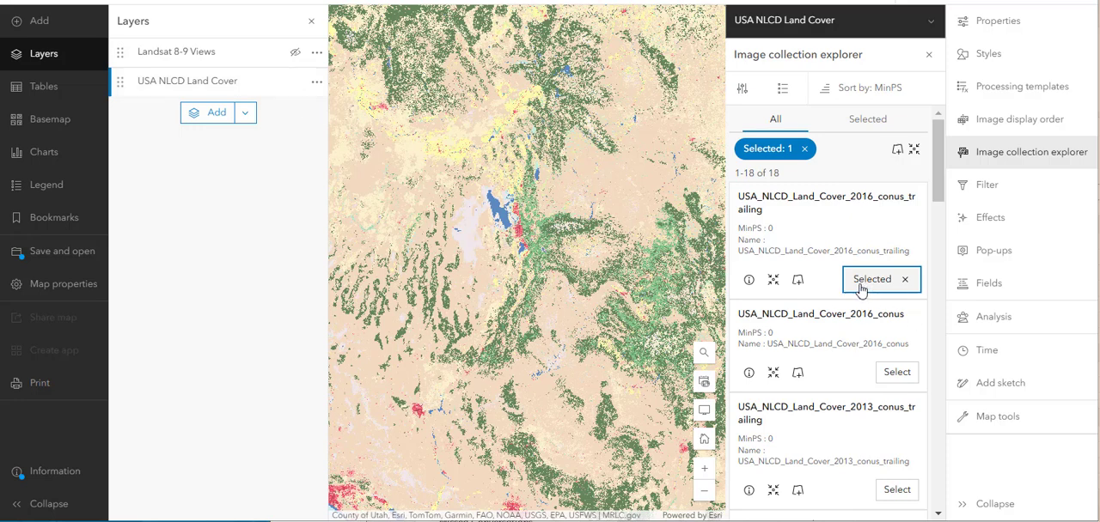
click(772, 280)
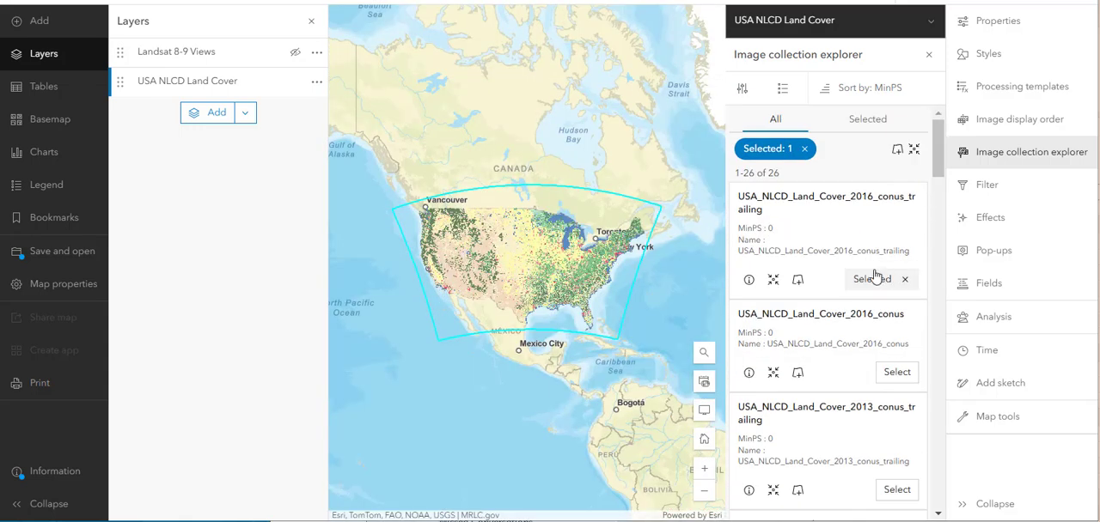
scroll(875, 275, down, 1)
scroll(875, 275, down, 3)
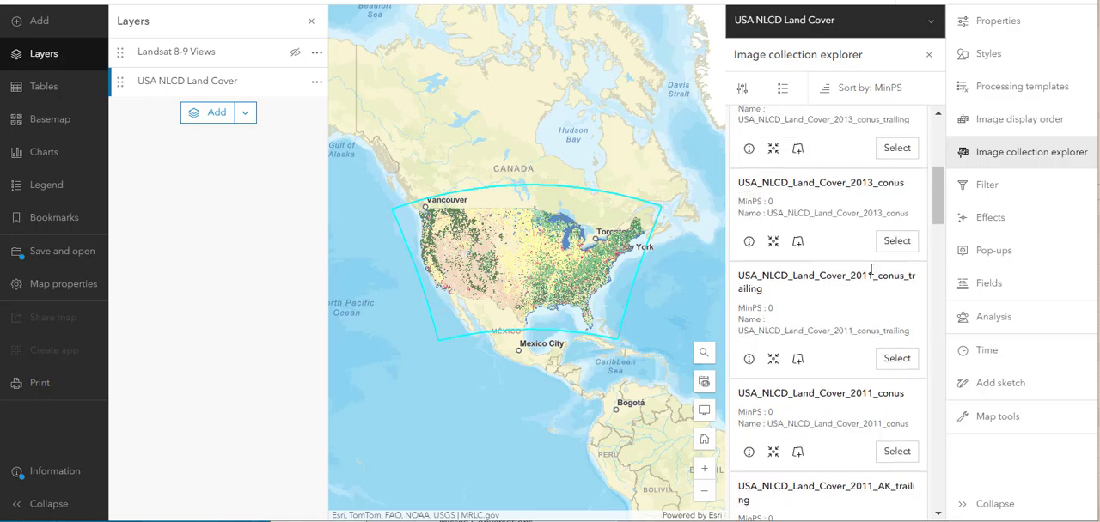
scroll(870, 272, down, 10)
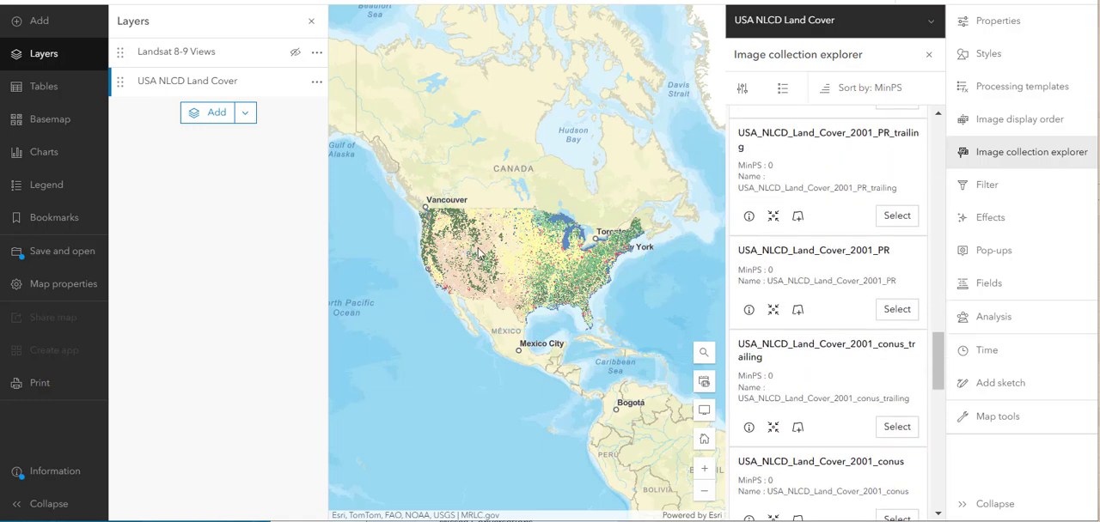
scroll(477, 252, up, 10)
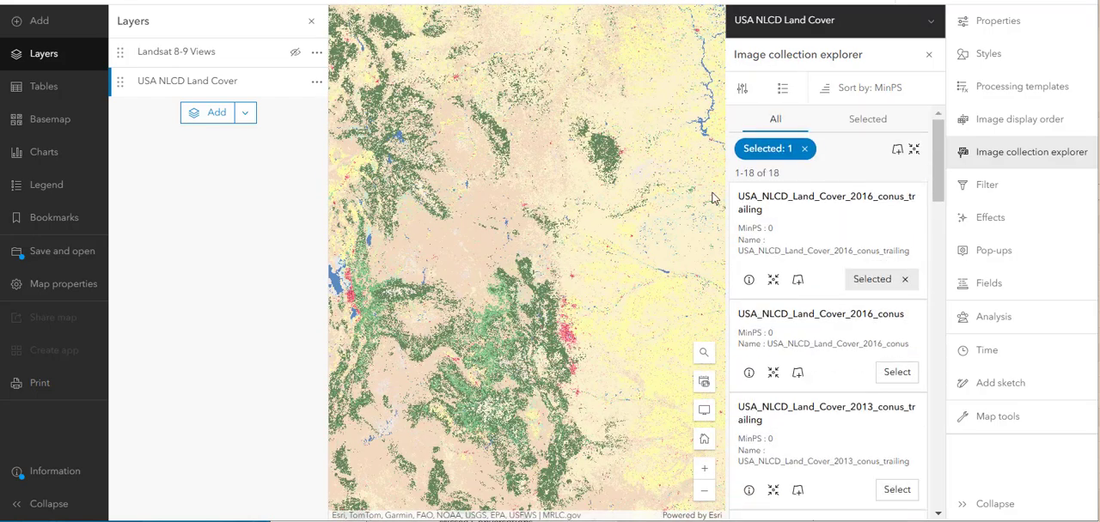
- Search ArcGIS Online for sentinel-2 and add the Sentinel-2 Views imagery layer to the map
click(36, 32)
click(163, 24)
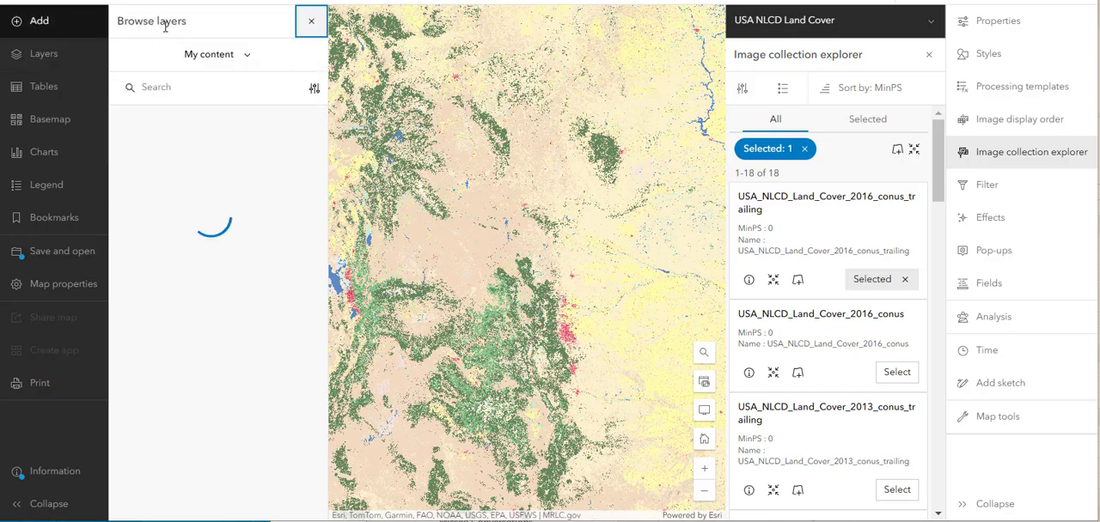
click(196, 61)
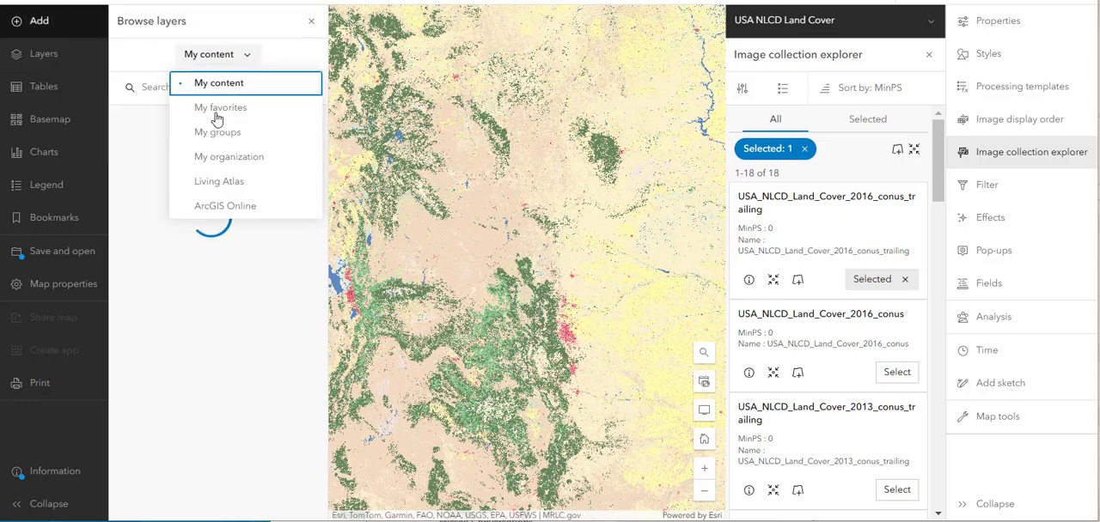
click(240, 205)
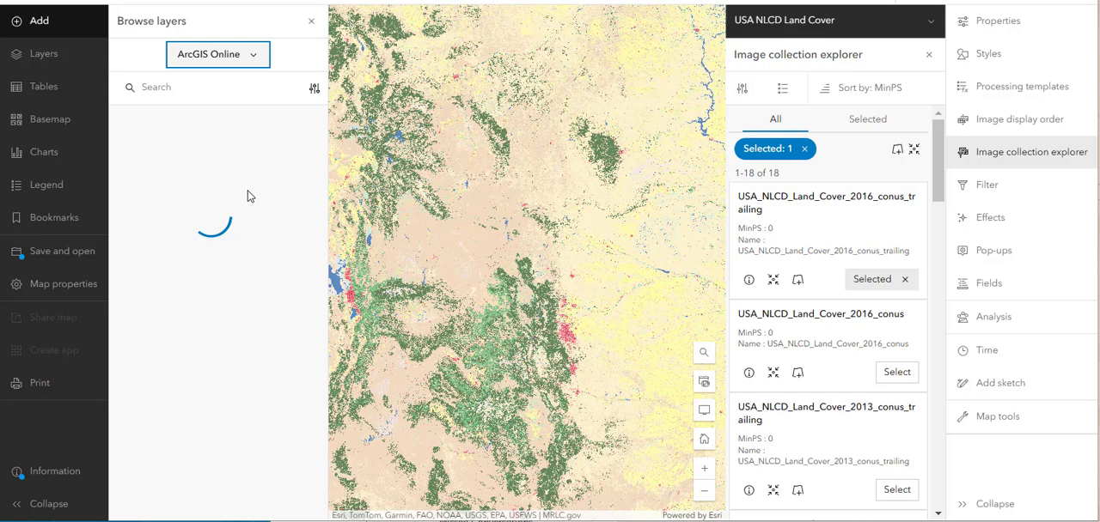
click(221, 96)
text(sentinel-2)
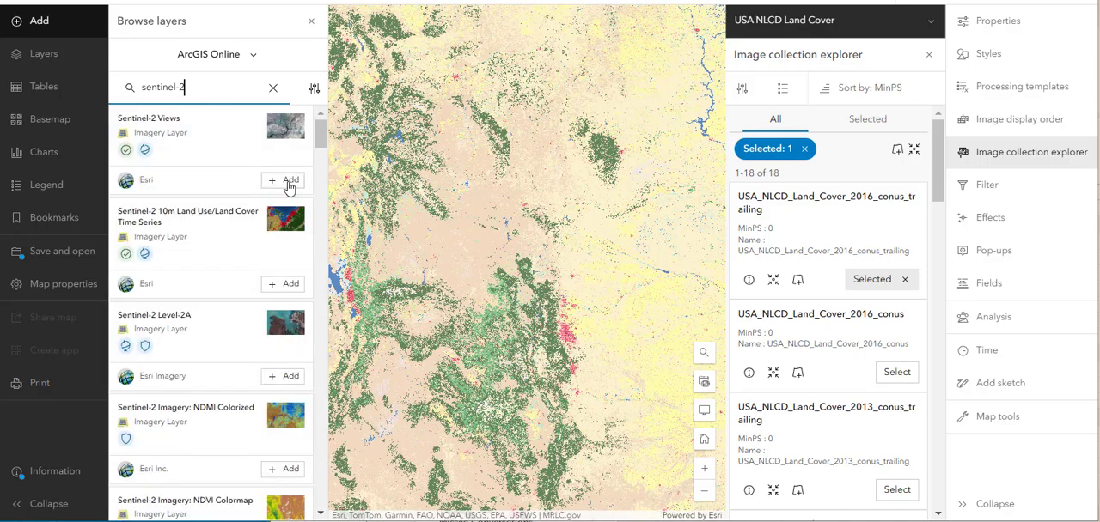
click(288, 182)
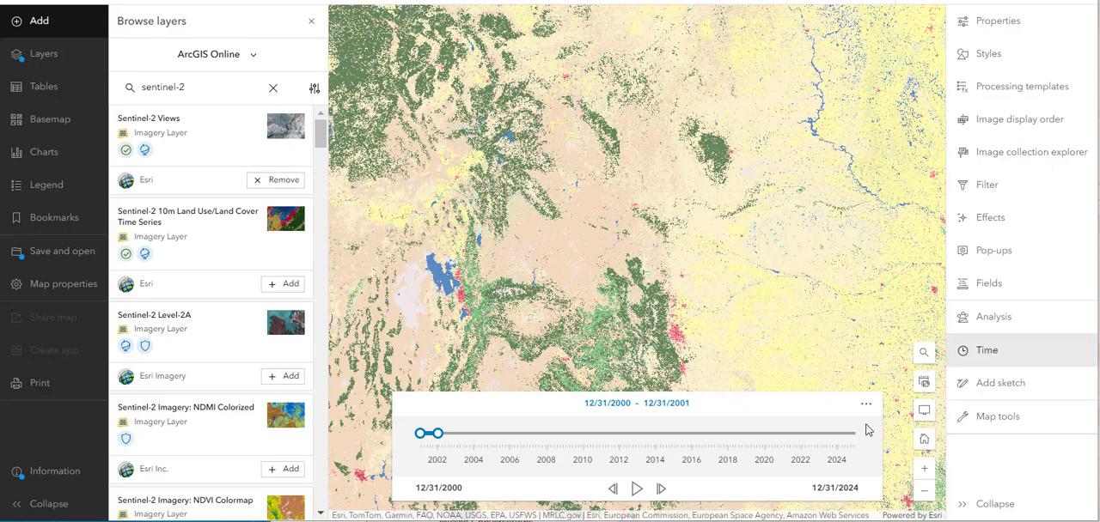
- Open the image collection explorer for Sentinel-2 Views and list the scenes around the Great Salt Lake
click(1034, 166)
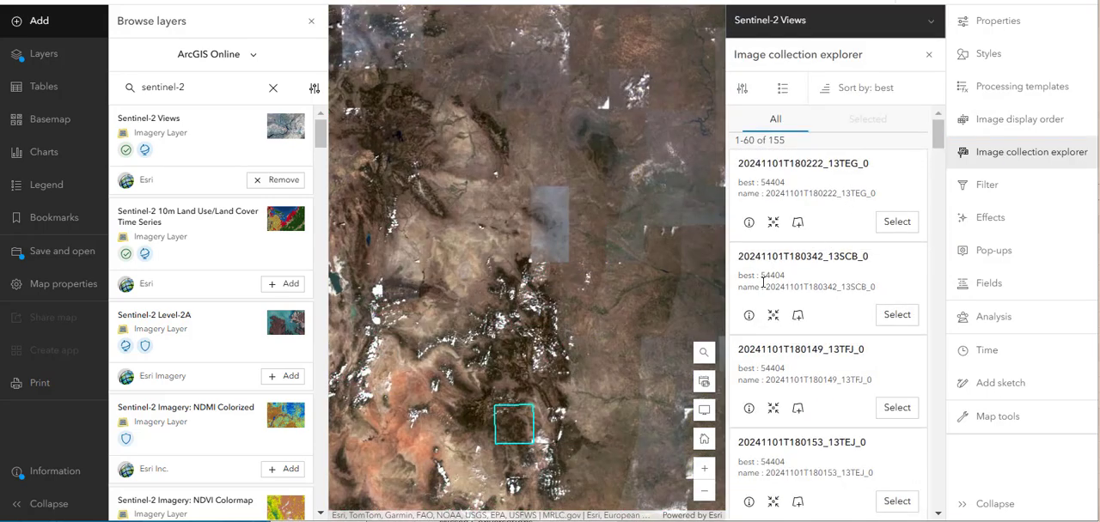
scroll(839, 299, down, 1)
drag(603, 316, 628, 226)
drag(612, 379, 617, 284)
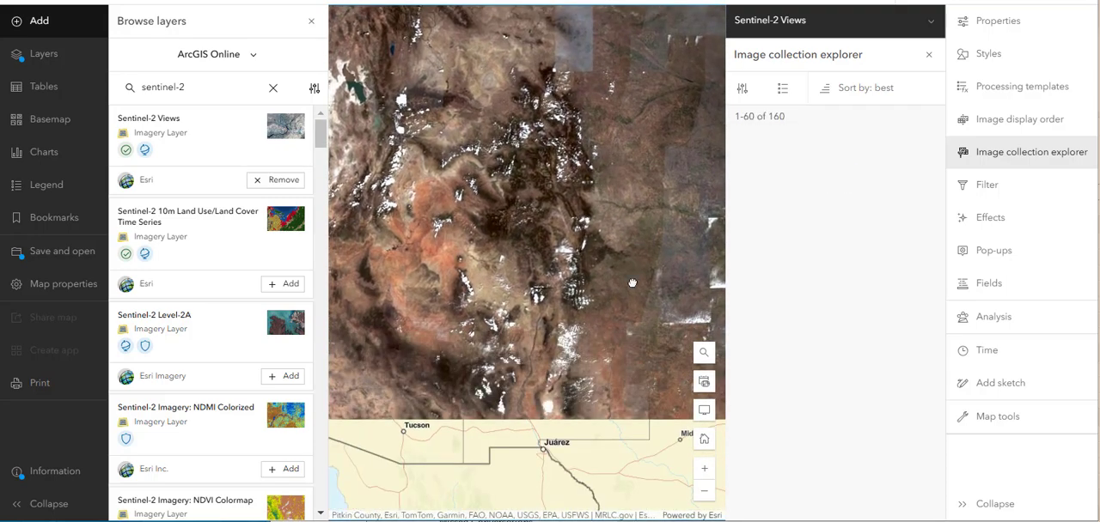
drag(528, 244, 612, 295)
scroll(510, 222, up, 5)
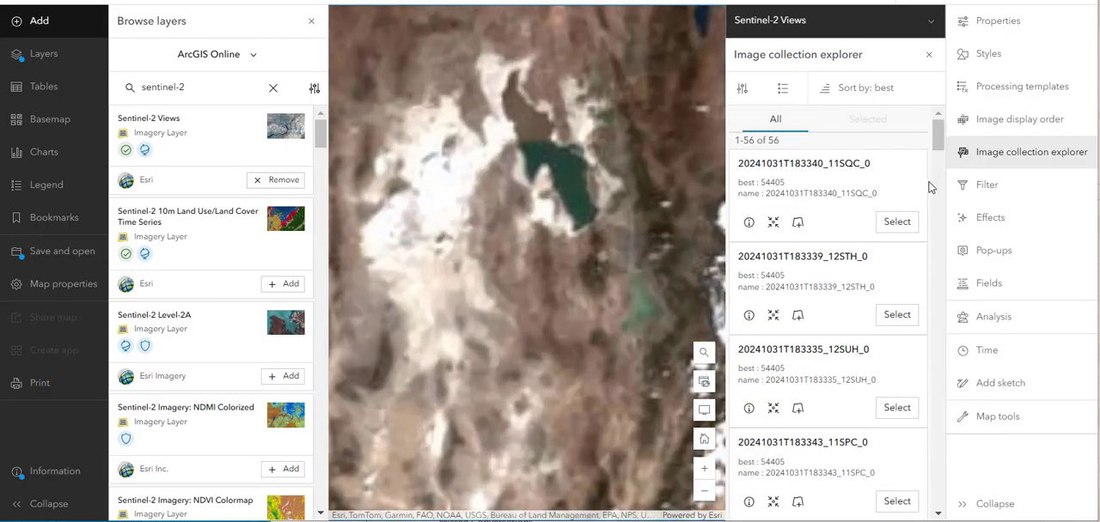
scroll(561, 211, up, 1)
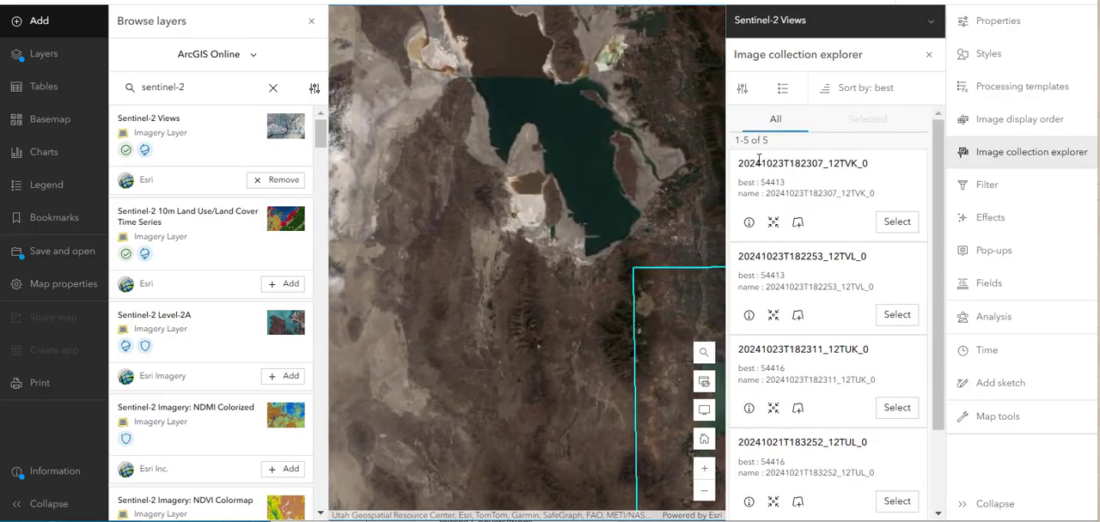
- Find scene 20241023T182253_12TVL_0 east of the Great Salt Lake in the Sentinel-2 collection and select it
scroll(550, 215, down, 1)
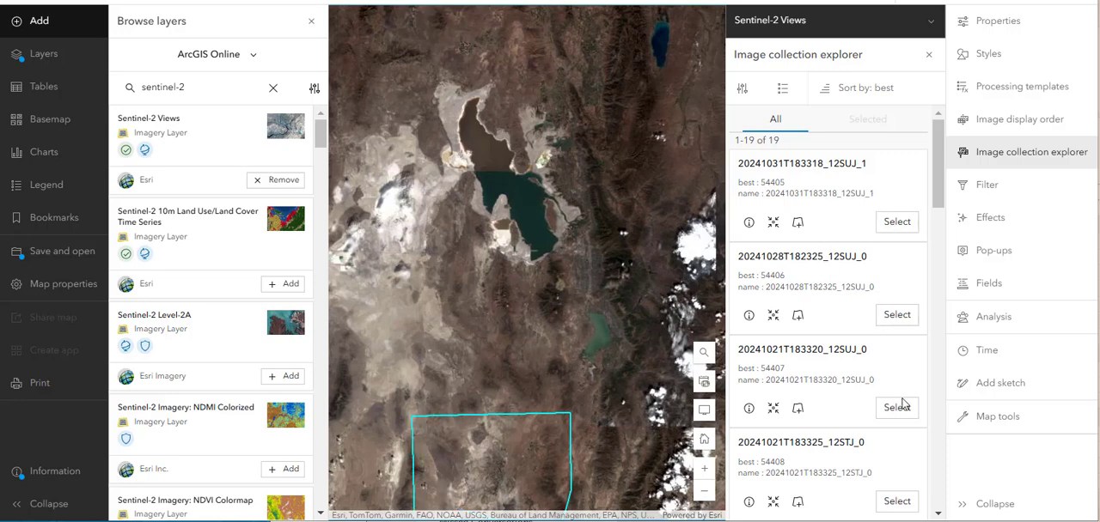
scroll(888, 450, down, 2)
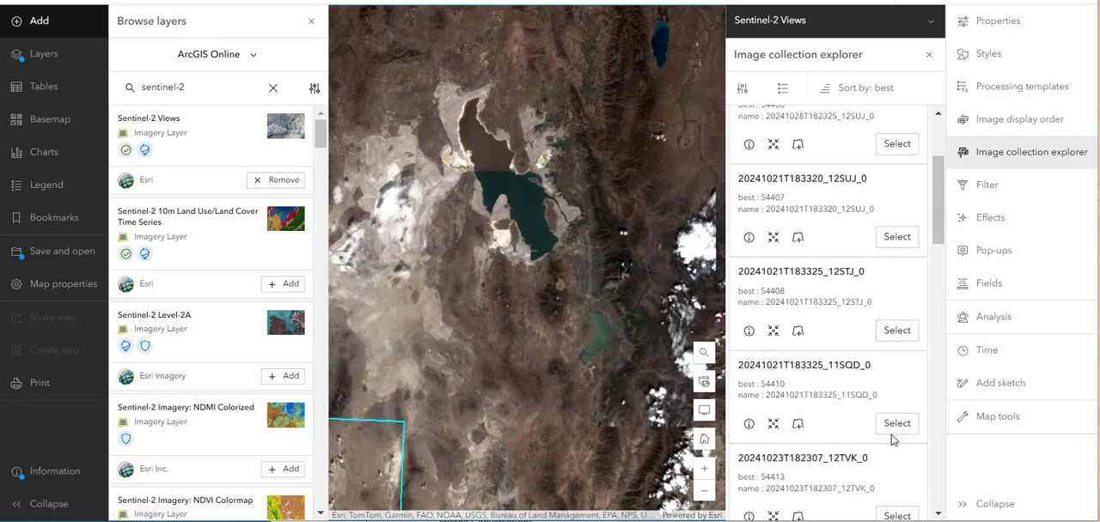
scroll(893, 404, down, 2)
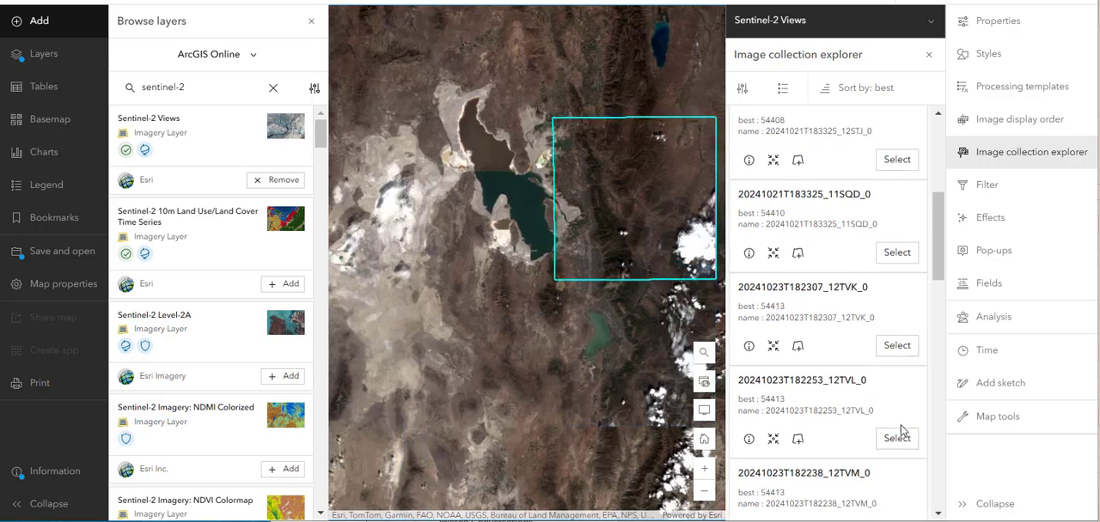
click(898, 439)
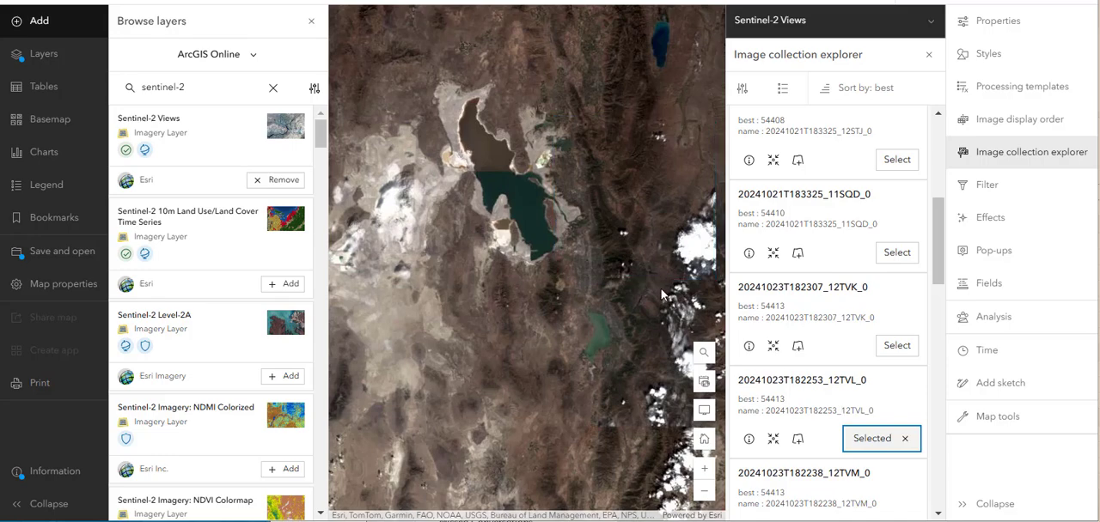
- Examine Salt Lake City close up in the selected Sentinel-2 scene, and compare the scene with the surrounding land cover
scroll(558, 249, up, 2)
scroll(581, 242, up, 2)
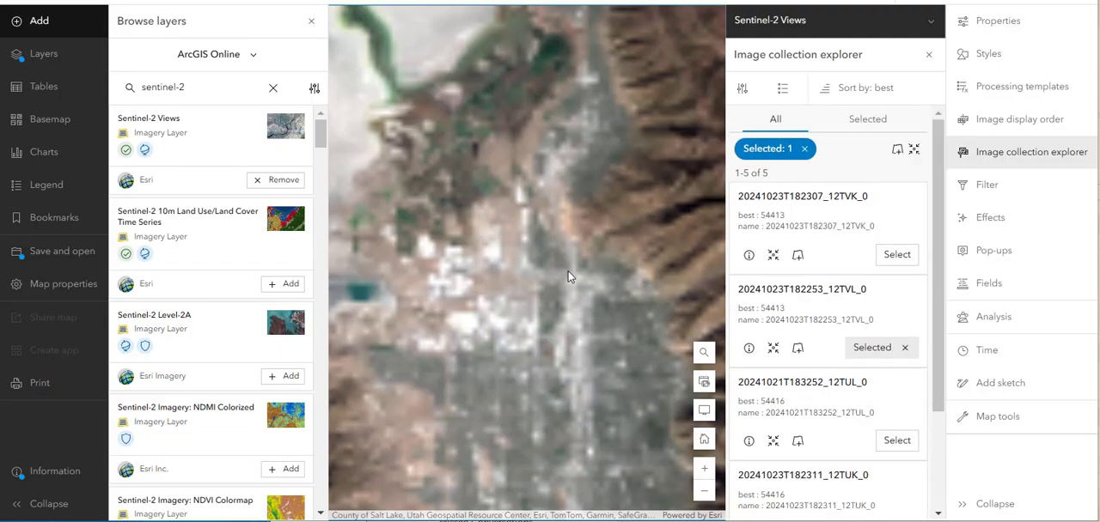
scroll(567, 275, up, 2)
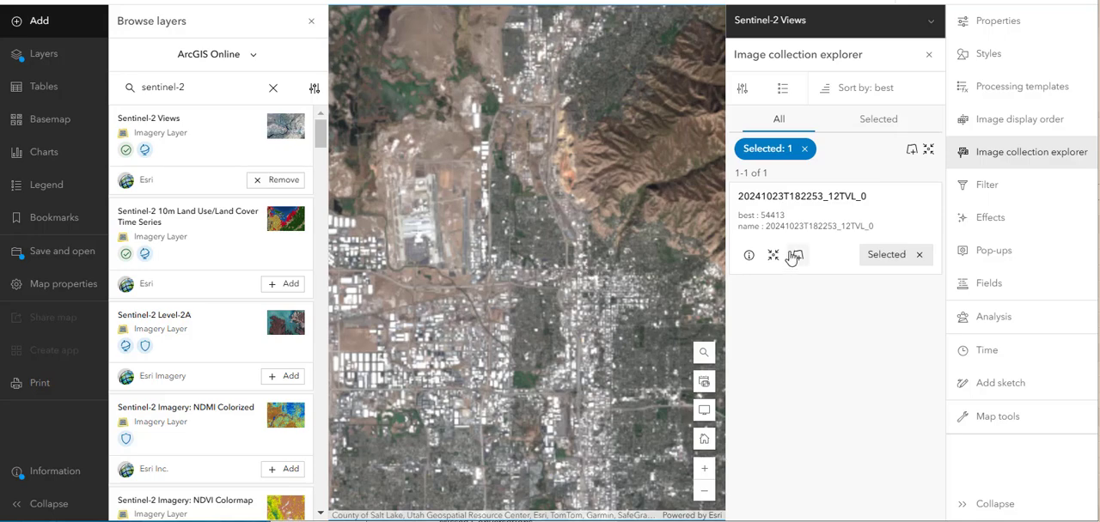
scroll(555, 282, down, 4)
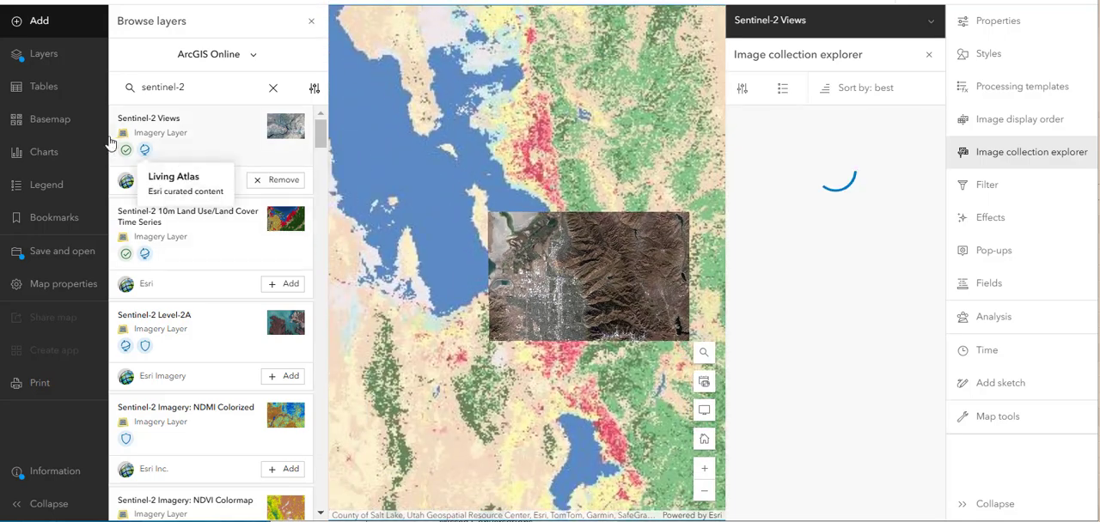
- Show the Landsat 8-9 Views layer again and view it around the selected Sentinel-2 scene
click(47, 68)
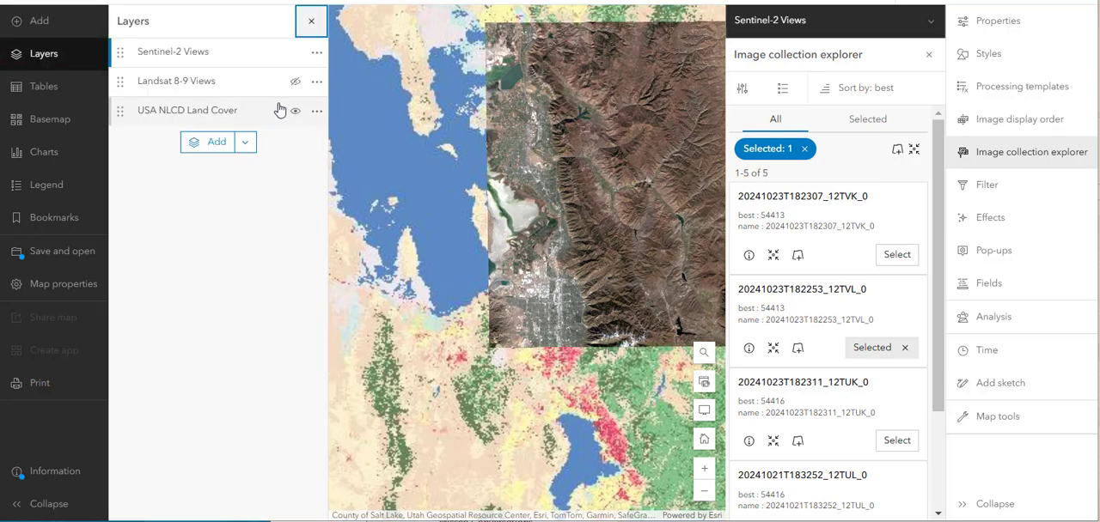
click(294, 80)
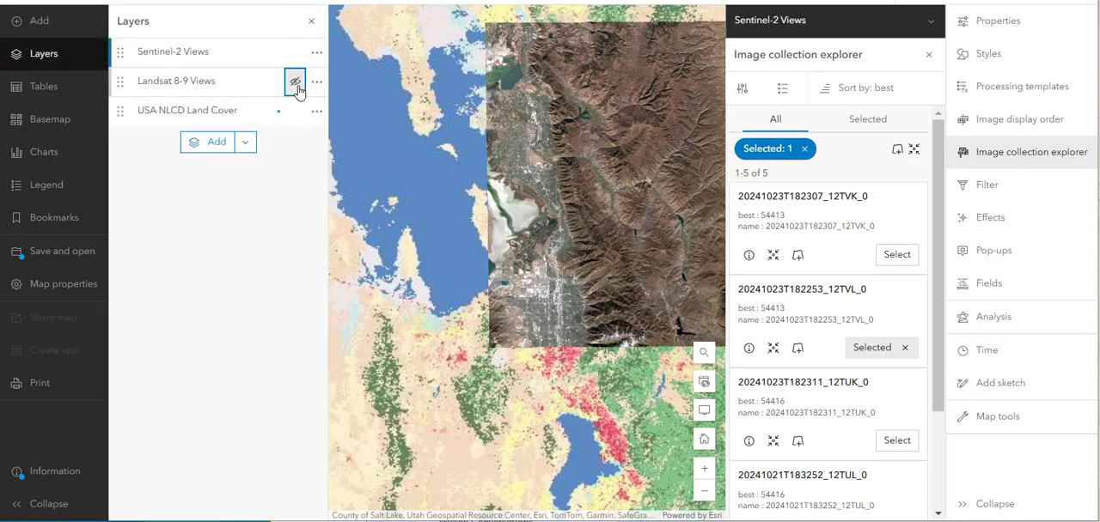
scroll(365, 197, down, 5)
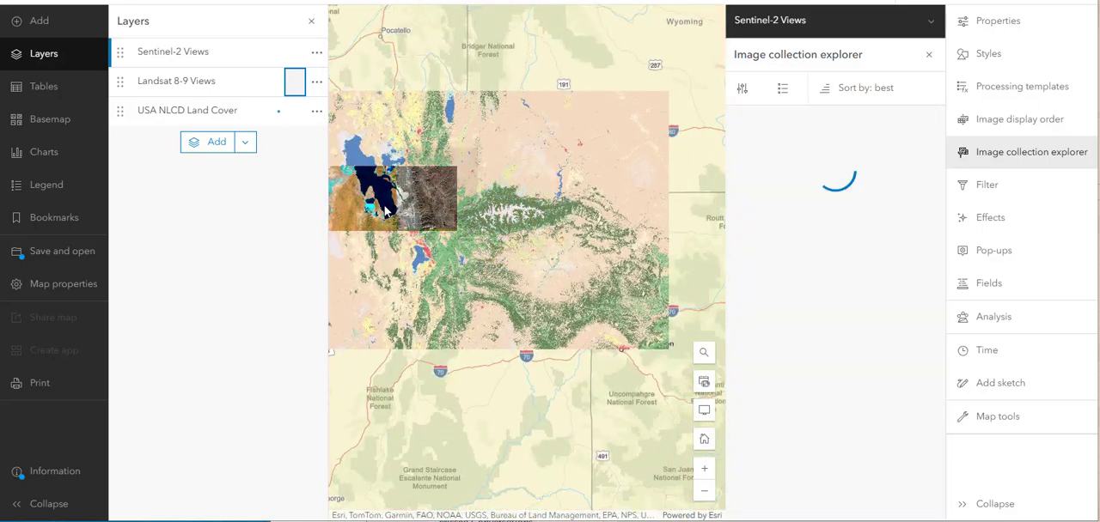
scroll(386, 205, down, 2)
drag(537, 278, 577, 291)
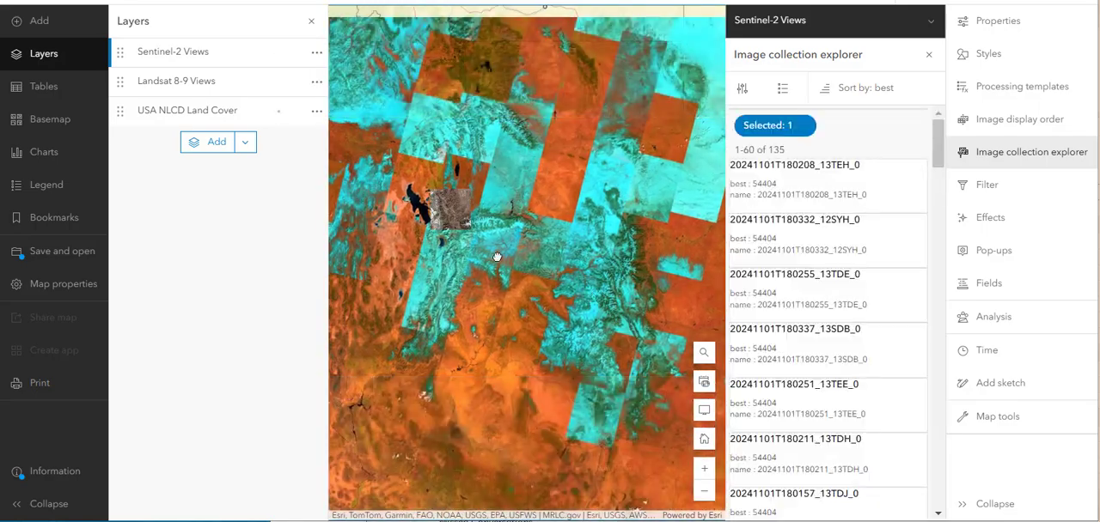
- Close the image collection explorer and display the full Sentinel-2 Views layer without a scene selection
click(294, 52)
click(928, 55)
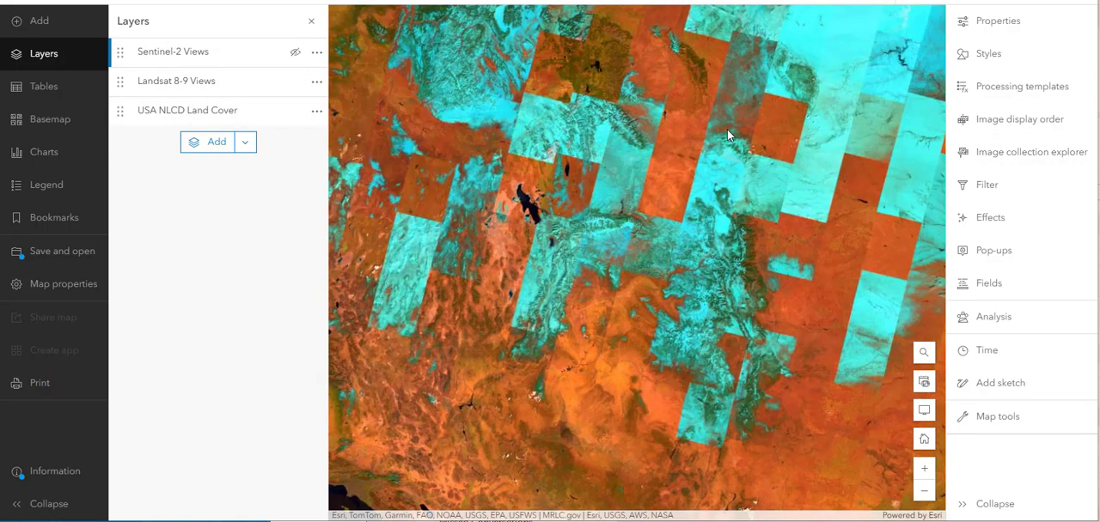
click(296, 53)
- Hide the USA NLCD Land Cover layer and keep Landsat 8-9 Views displayed beneath Sentinel-2 Views
click(296, 83)
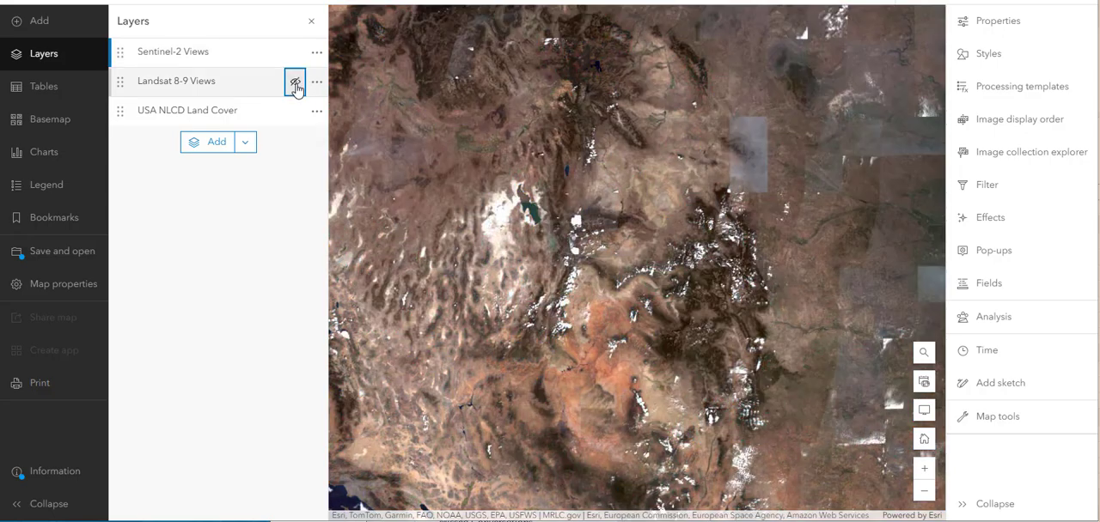
click(294, 114)
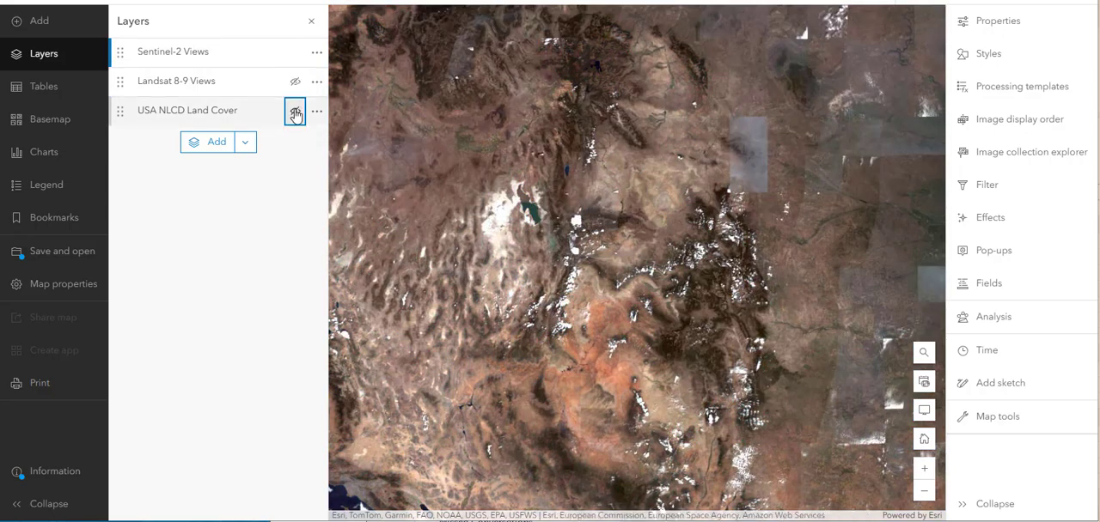
click(295, 83)
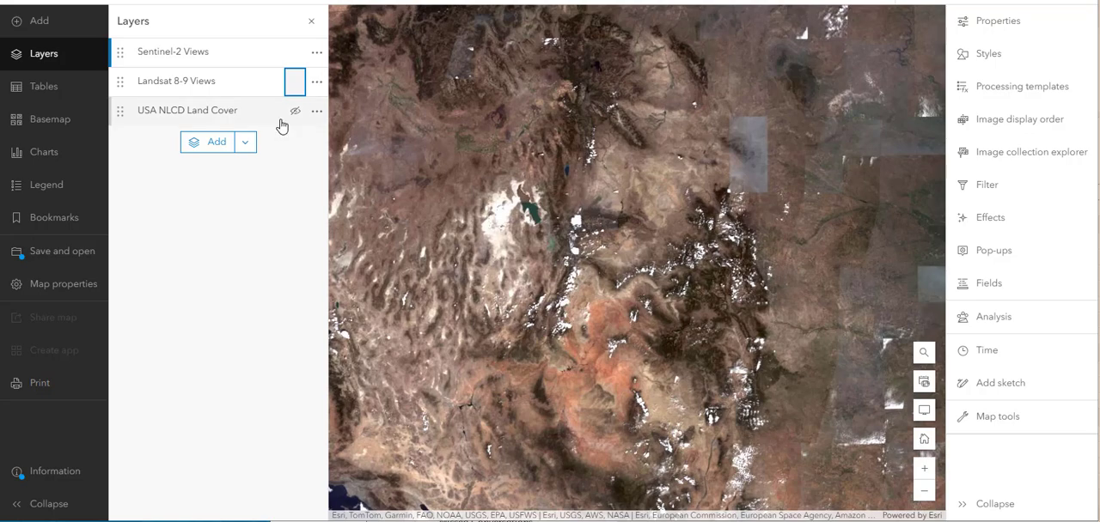
- Reopen the image collection explorer for Sentinel-2 Views around the Great Salt Lake, and bring back the layer list
scroll(659, 214, up, 1)
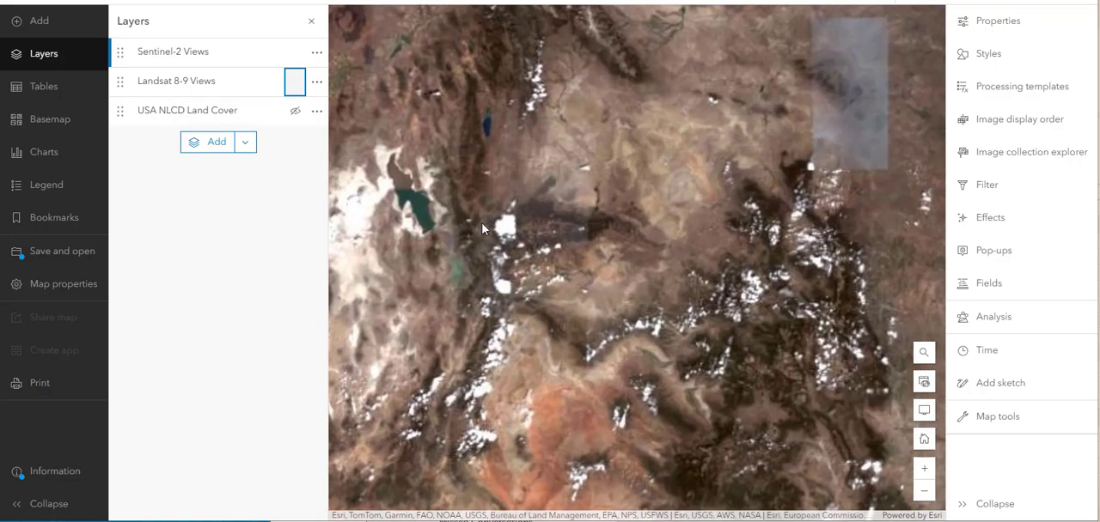
drag(659, 215, 750, 219)
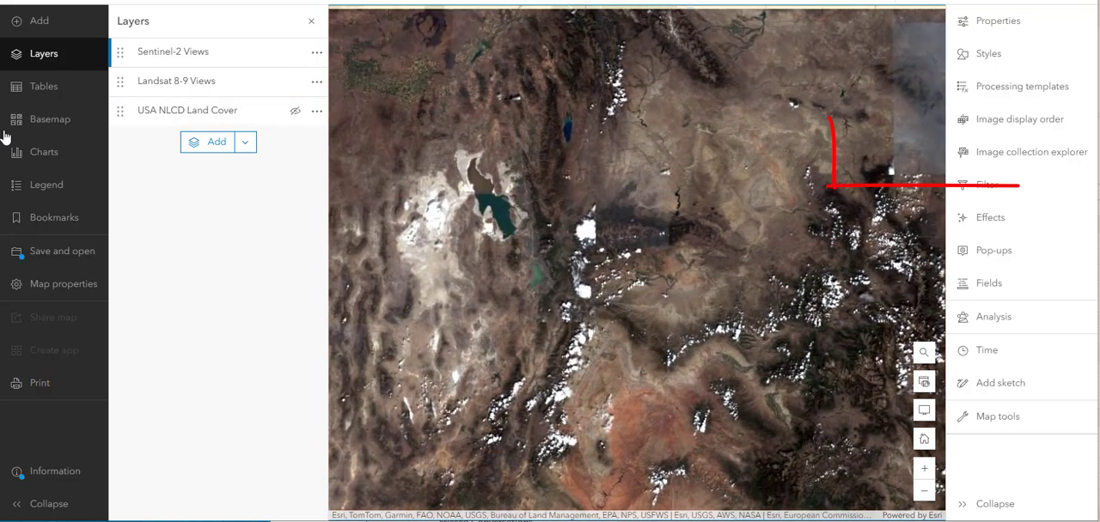
click(36, 120)
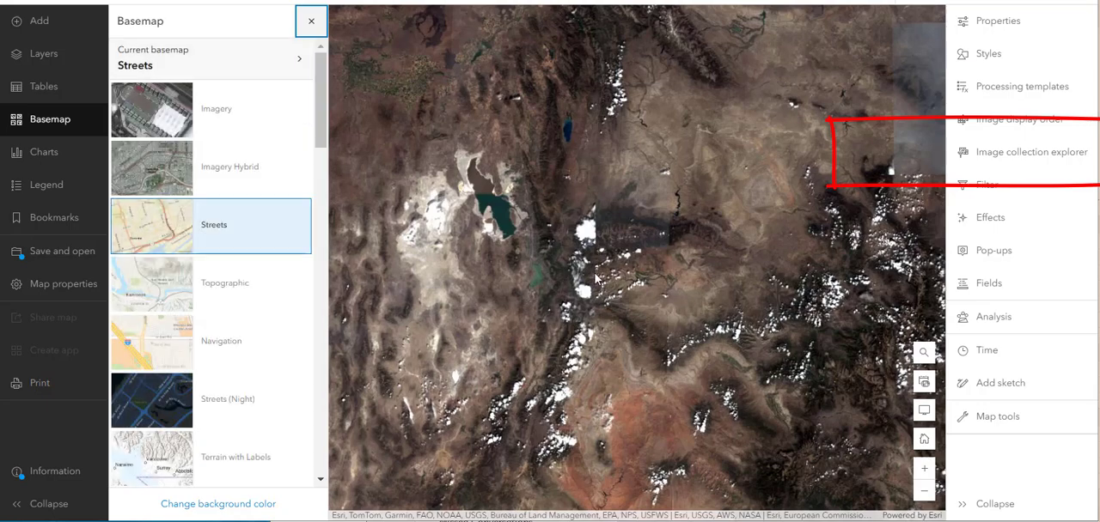
scroll(596, 277, down, 1)
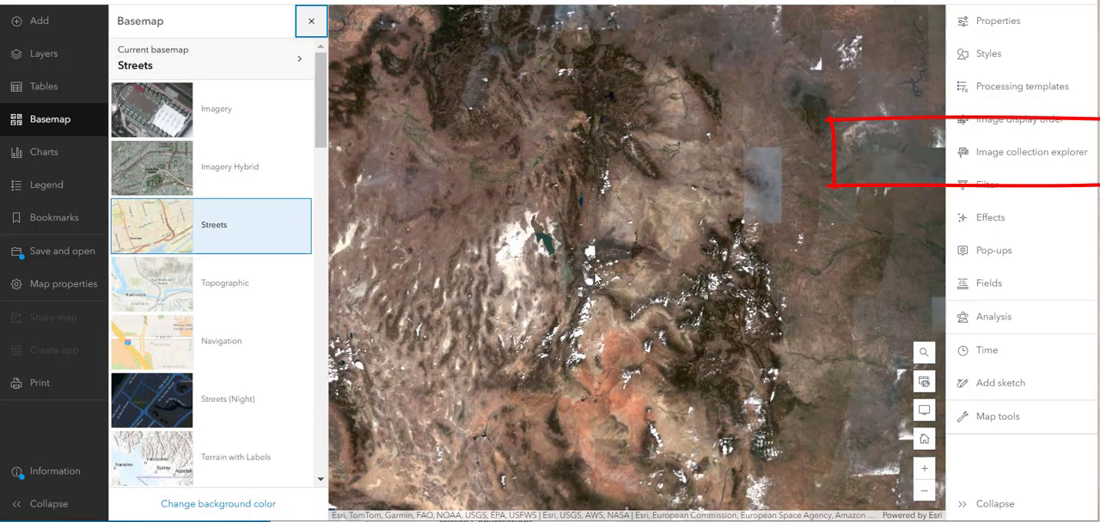
scroll(595, 275, up, 1)
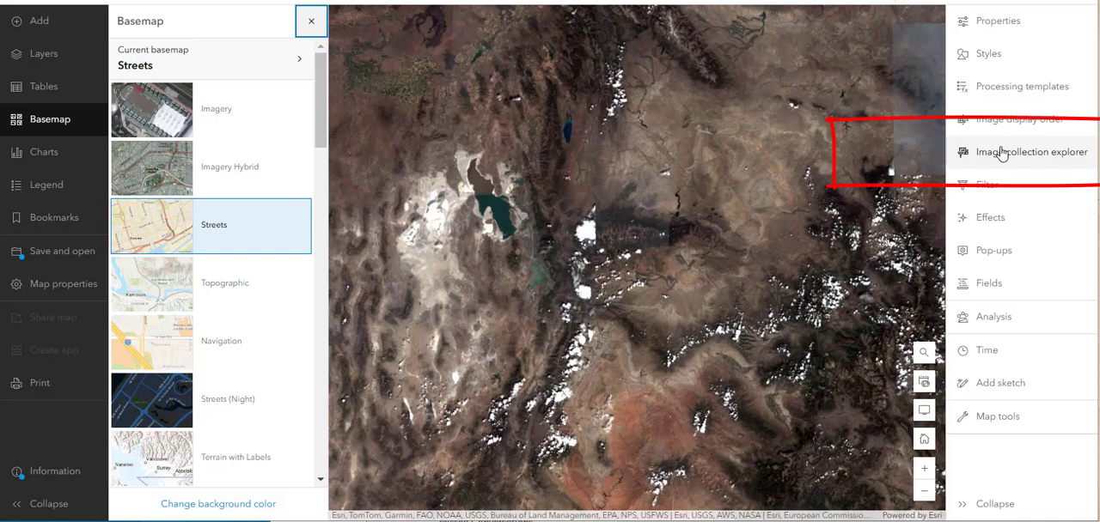
click(1001, 153)
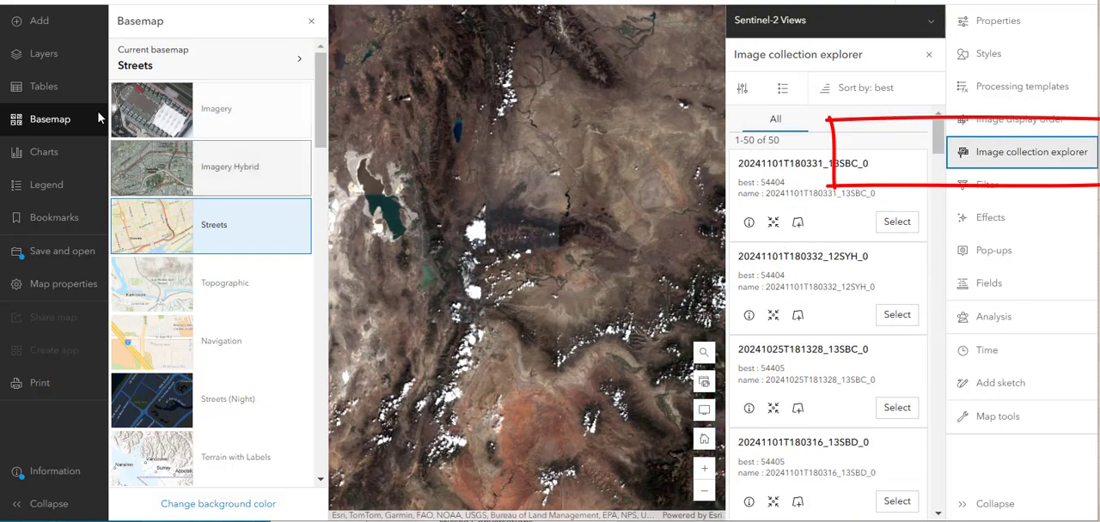
click(49, 67)
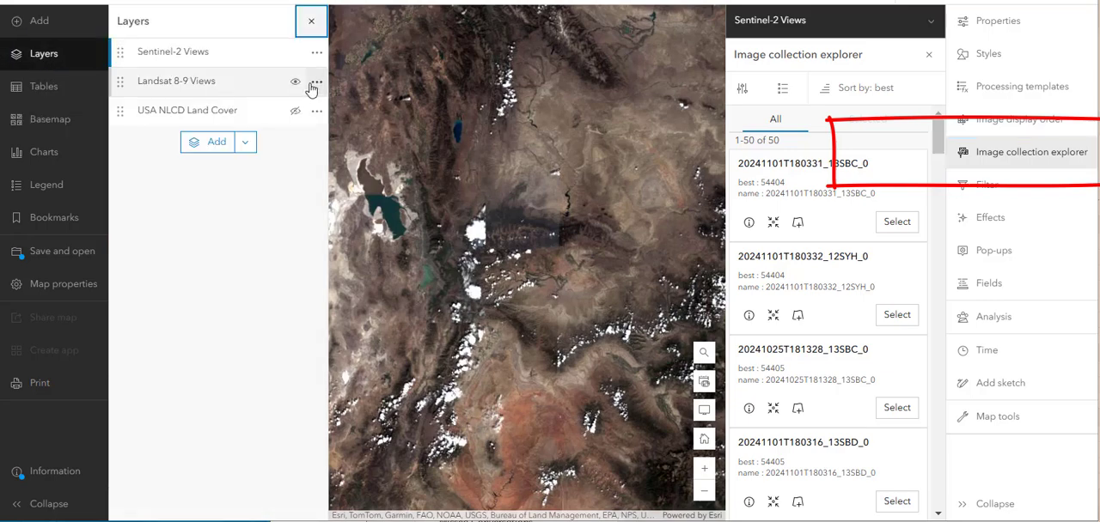